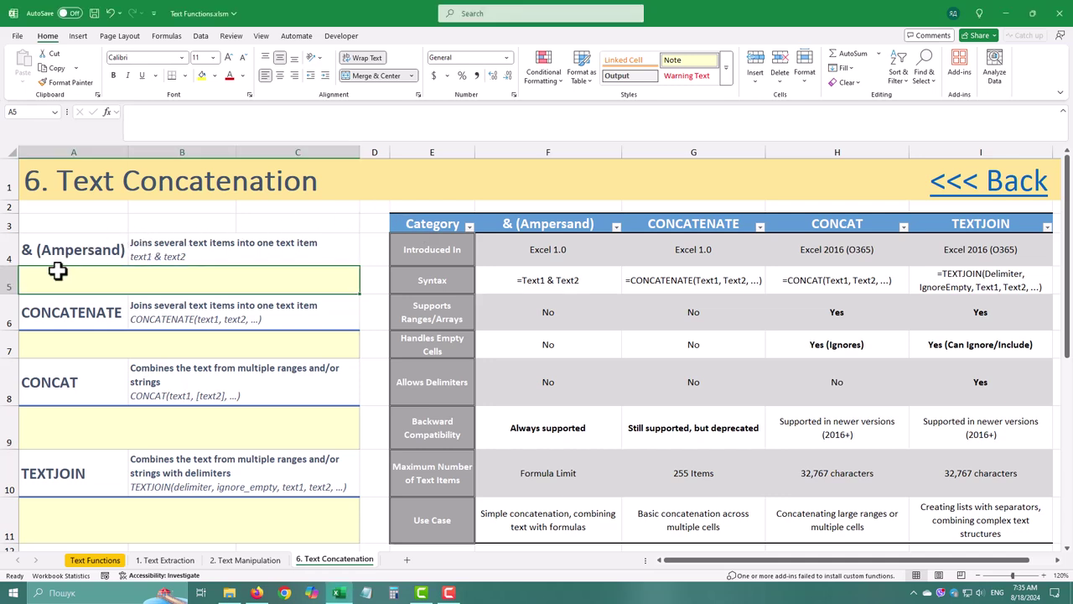
Enter =E4&" "&E5 in A5 so it displays 'Introduced In Syntax'.
text(=)
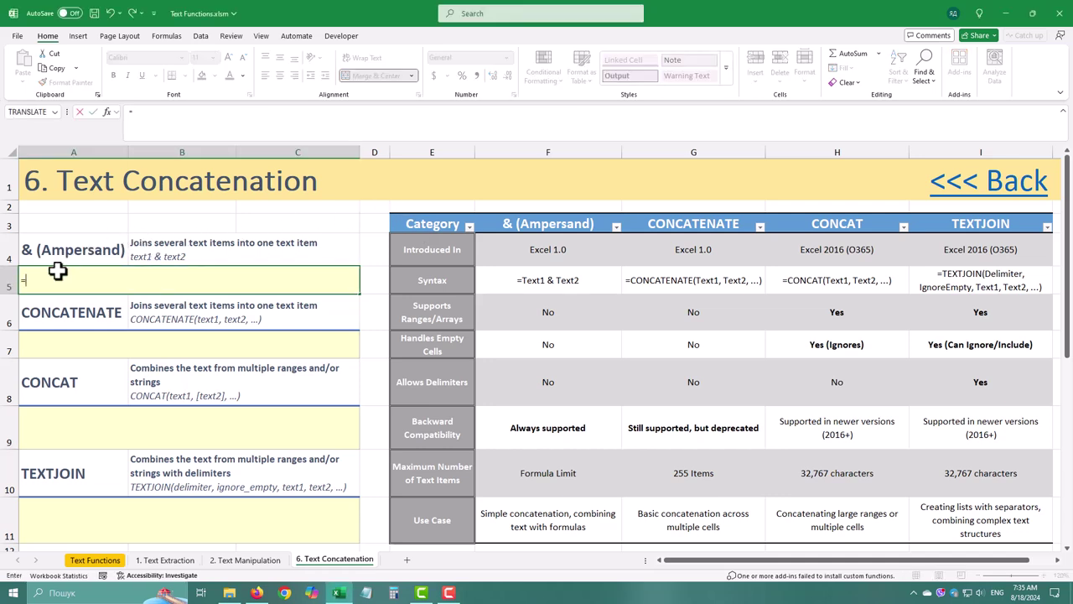
click(456, 249)
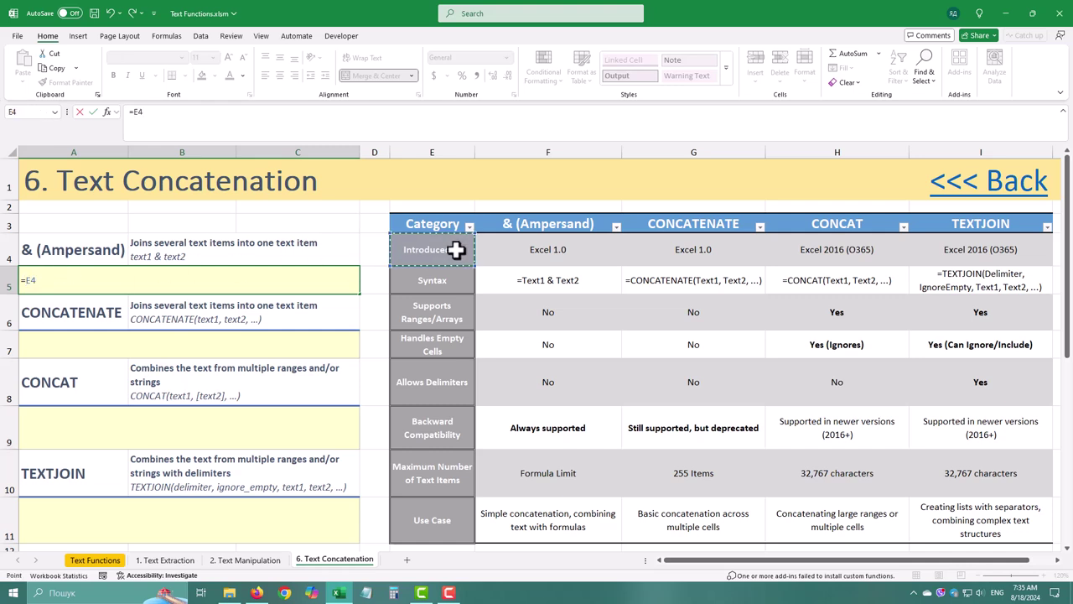
text(&" "&)
click(431, 280)
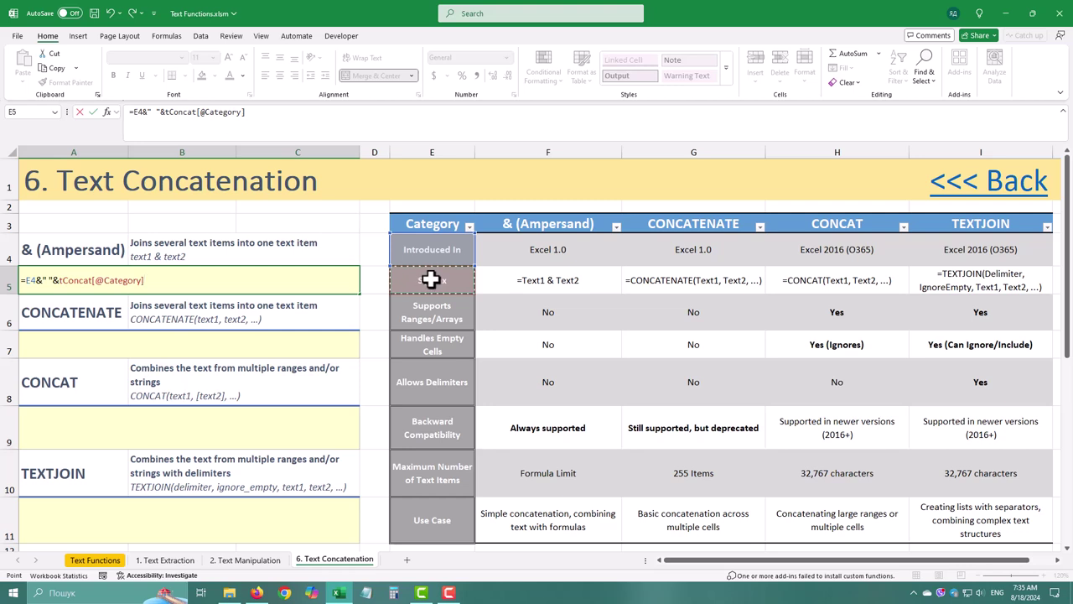
key(Return)
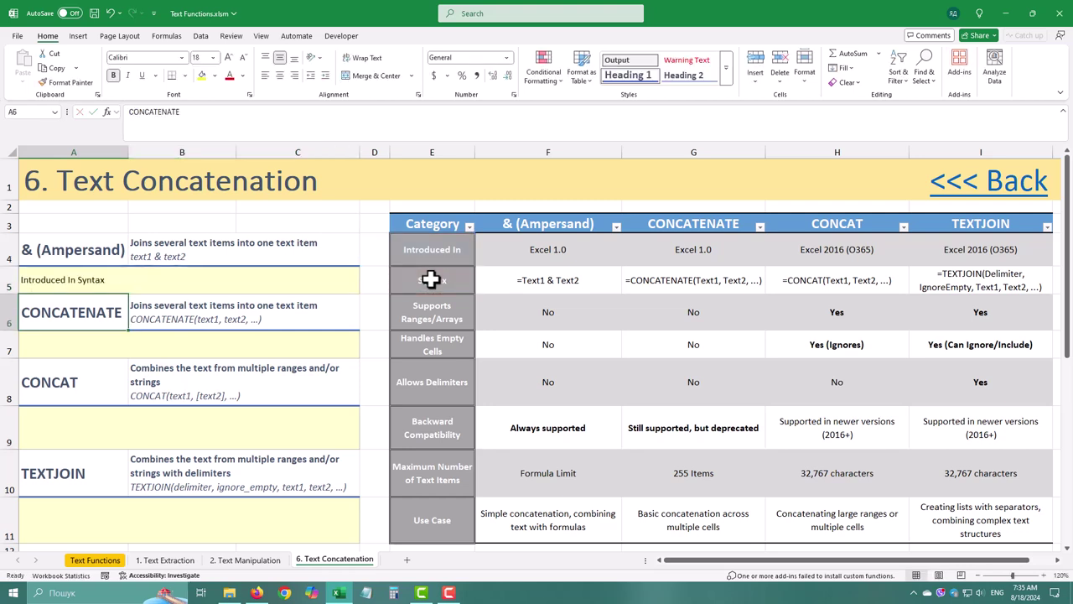
Replace A5's formula with ="Today's date is "&TEXT(TODAY(),"mmmm dd yyyy").
click(72, 278)
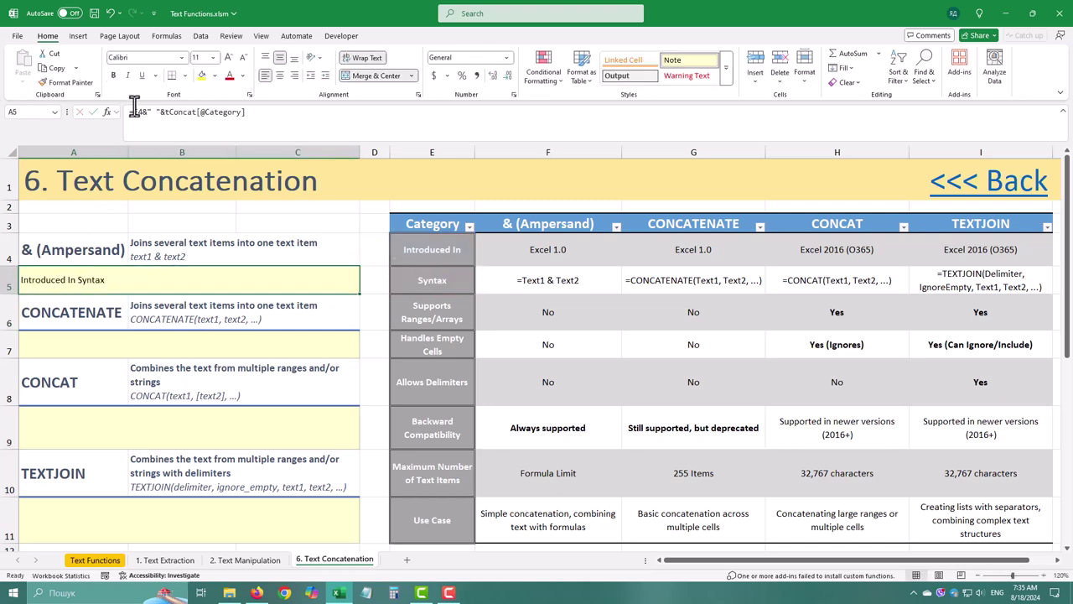
drag(132, 112, 260, 105)
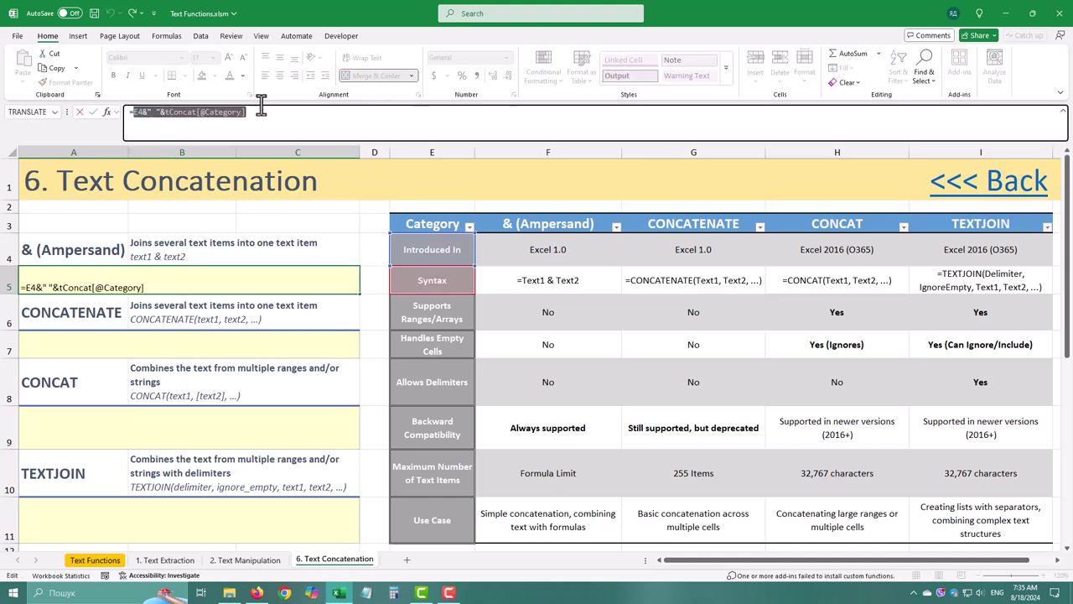
text(=)
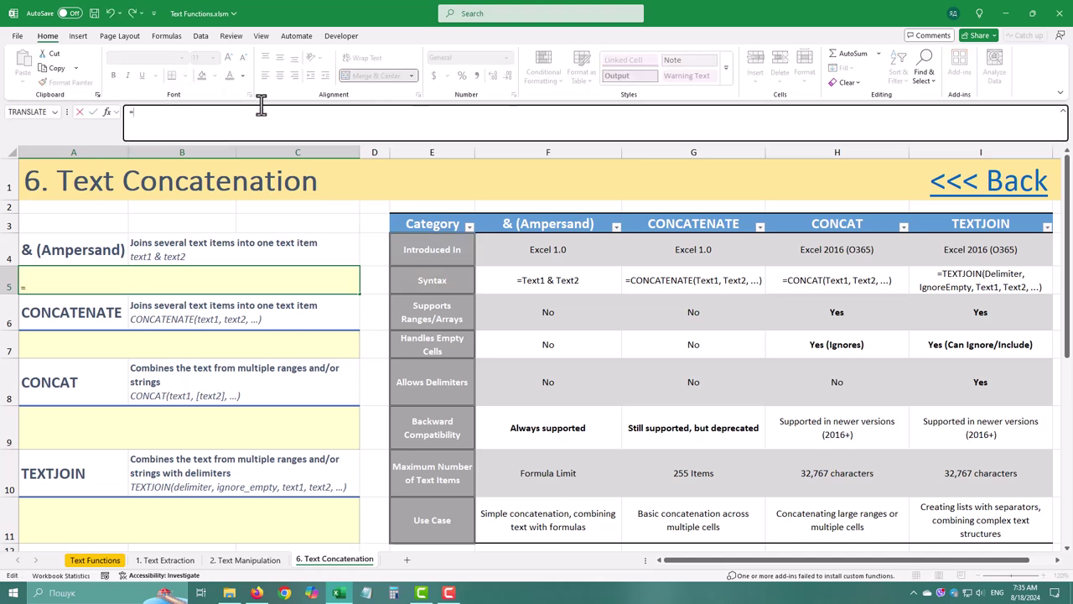
text("Today's date is)
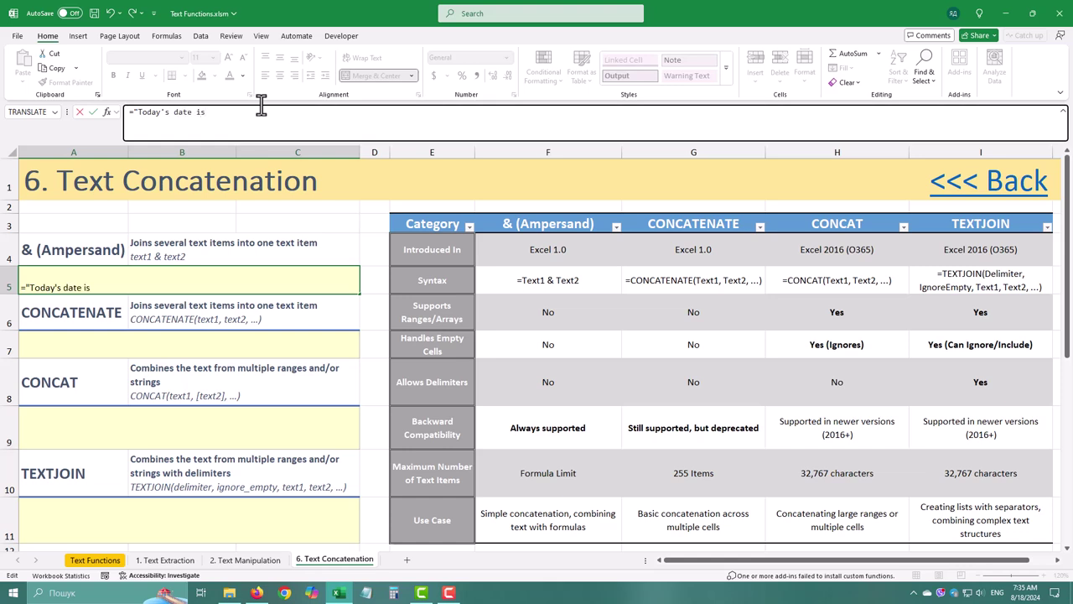
text( "&text)
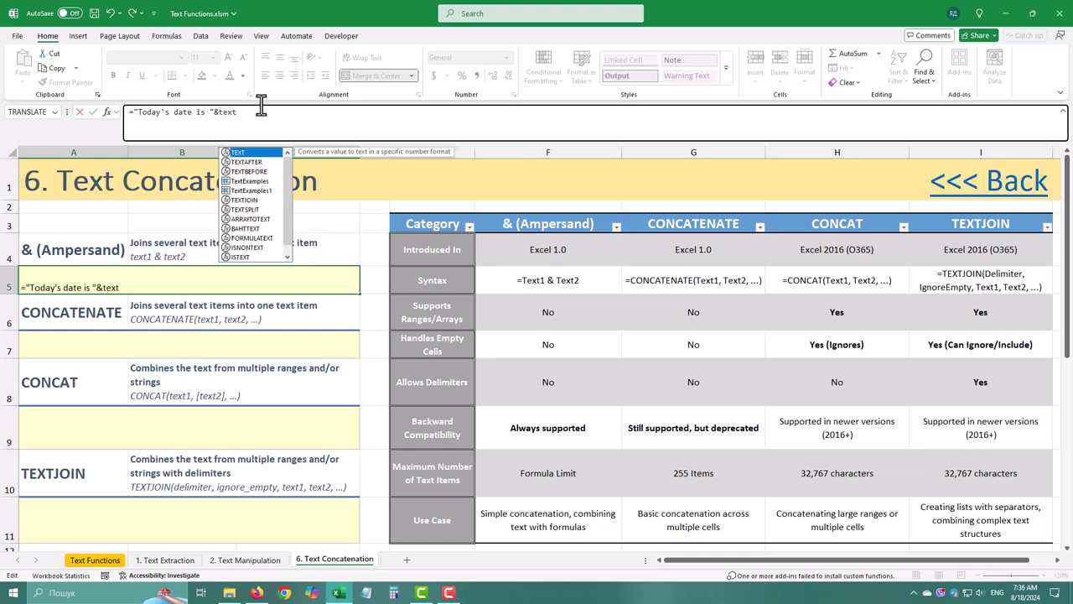
text((today(),"mmmm)
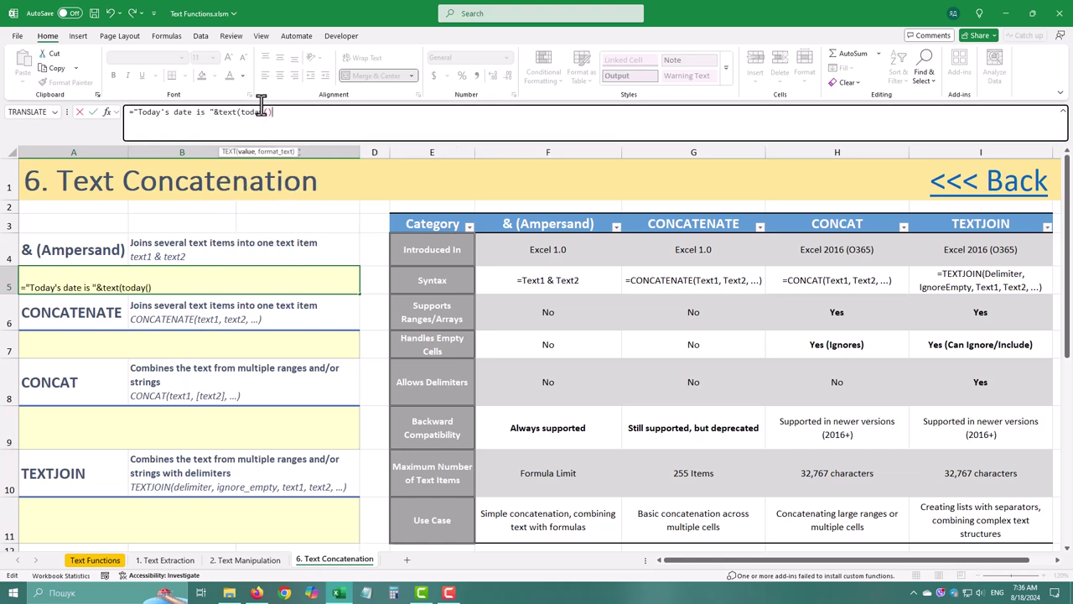
text( dd)
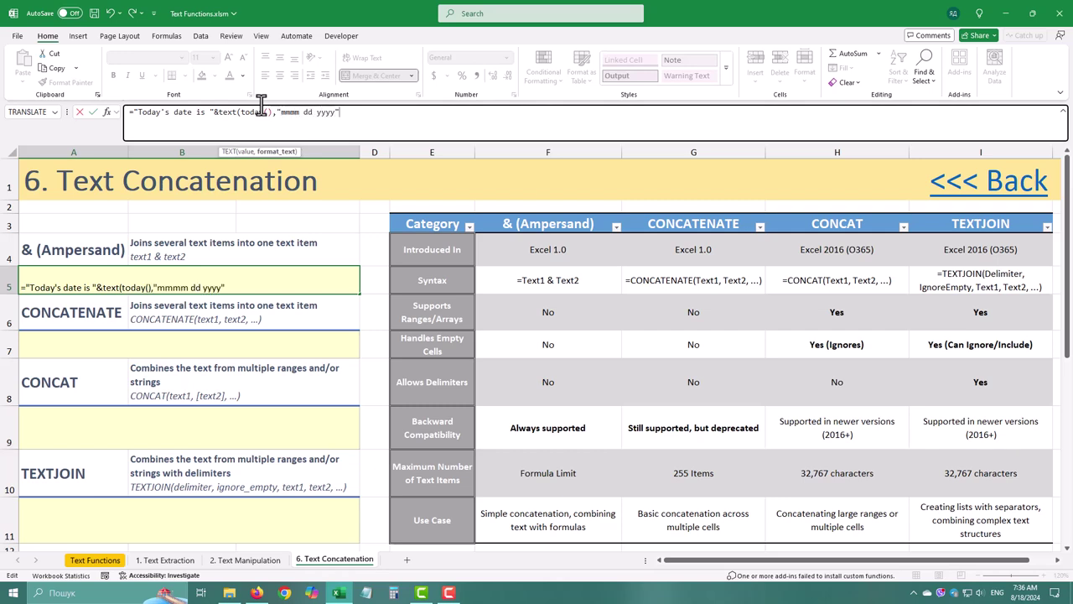
text( yyyy")
key(Return)
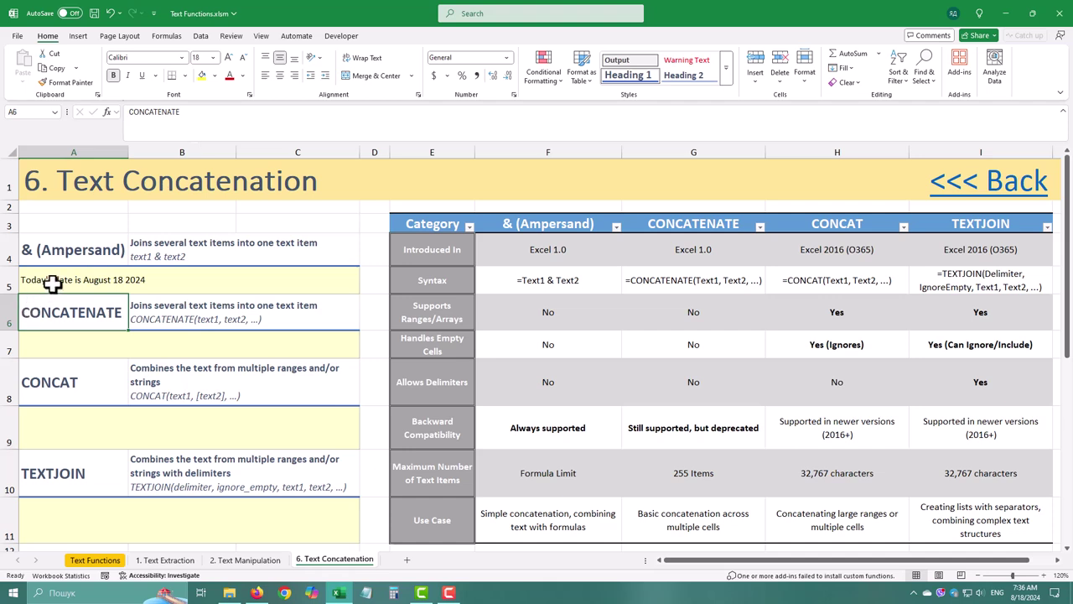
Enter =CONCATENATE(F8,G8,H8,I8) in A7 so it displays NoNoNoYes.
click(58, 351)
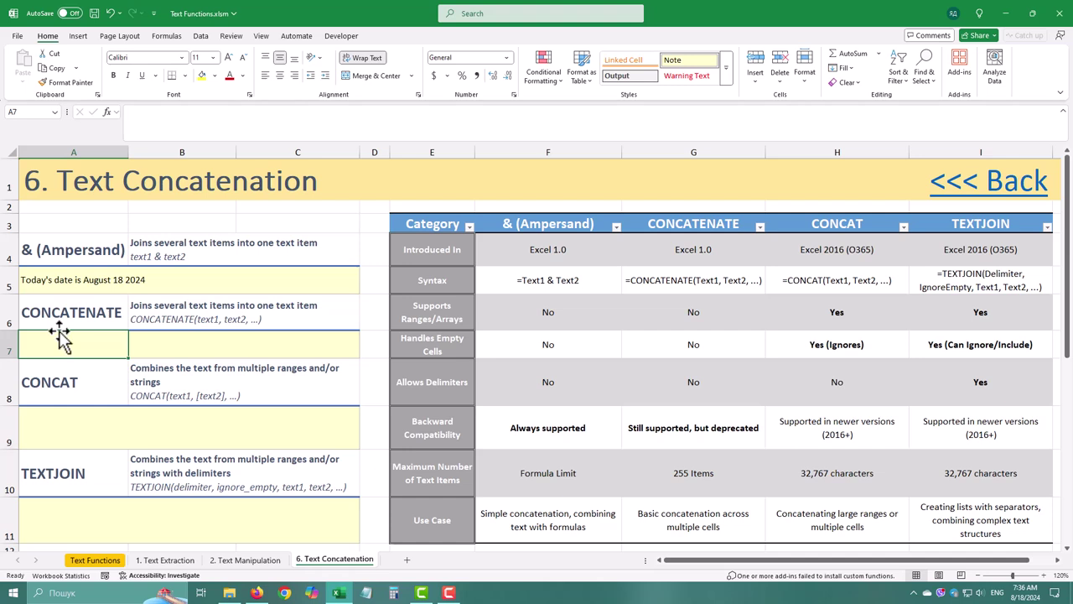
text(=)
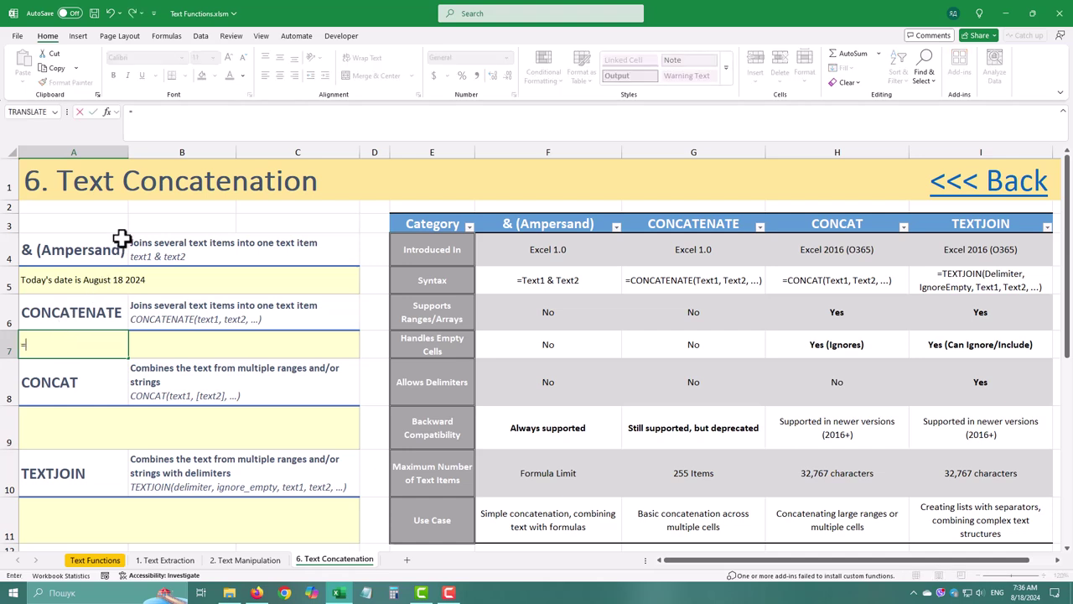
text(con)
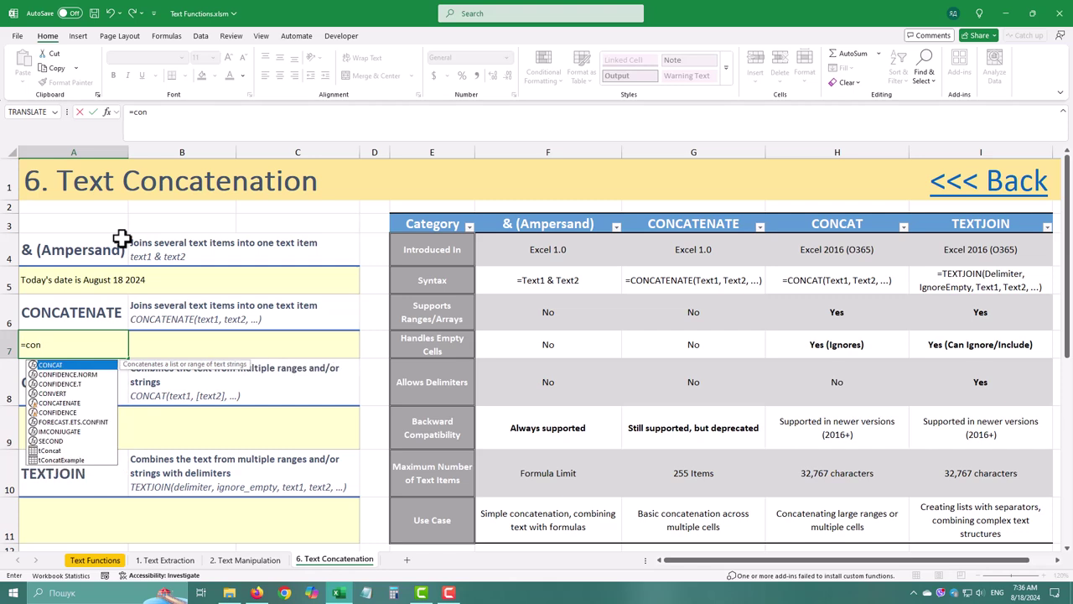
text(ca)
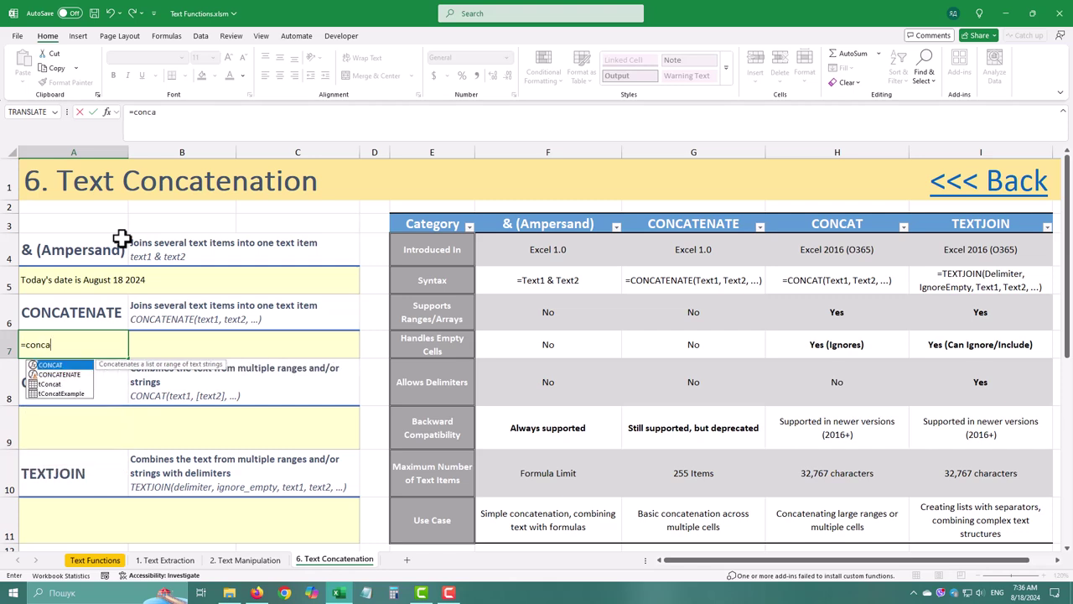
text(tenate()
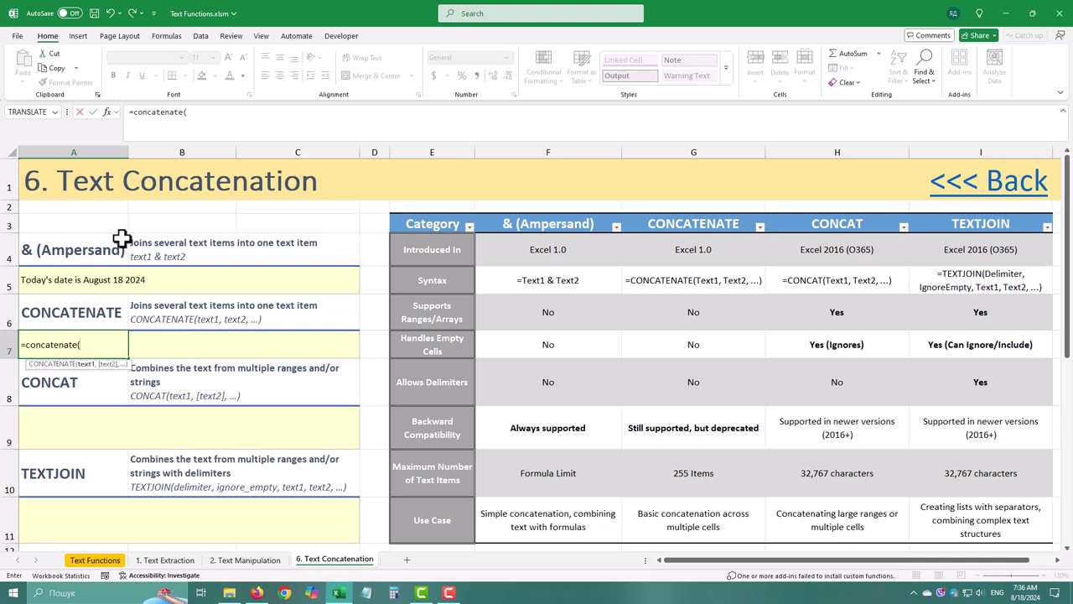
click(563, 381)
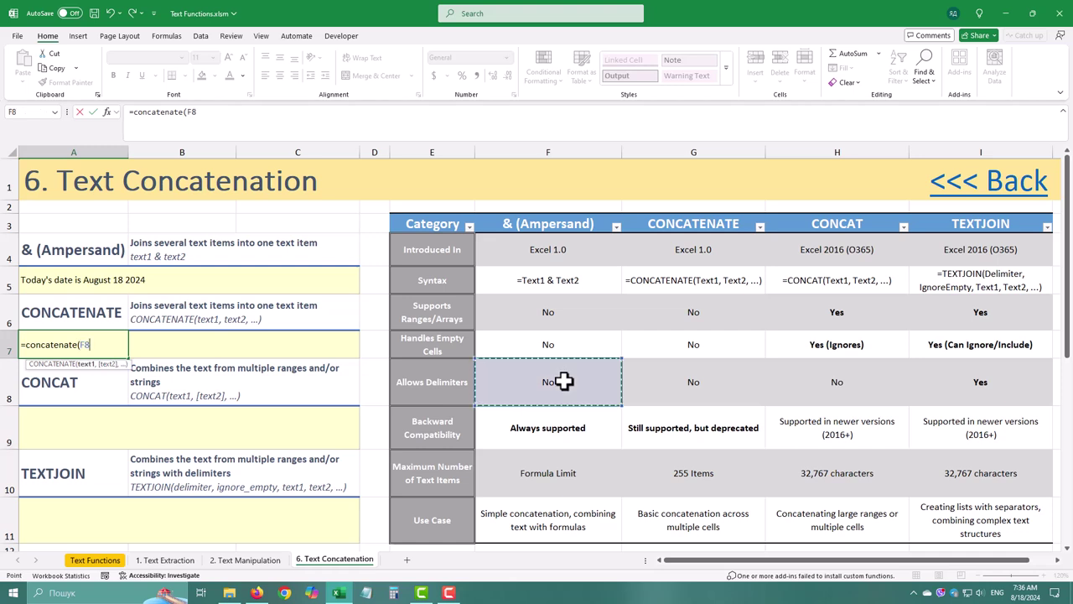
text(,)
click(688, 386)
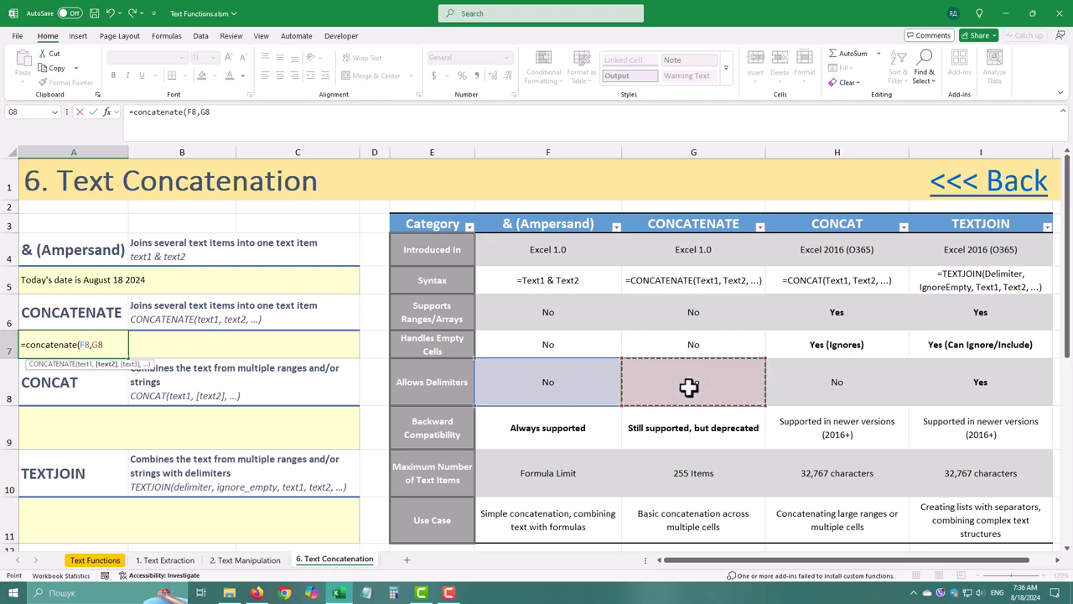
text(,)
click(812, 386)
text(,)
click(960, 378)
key(Return)
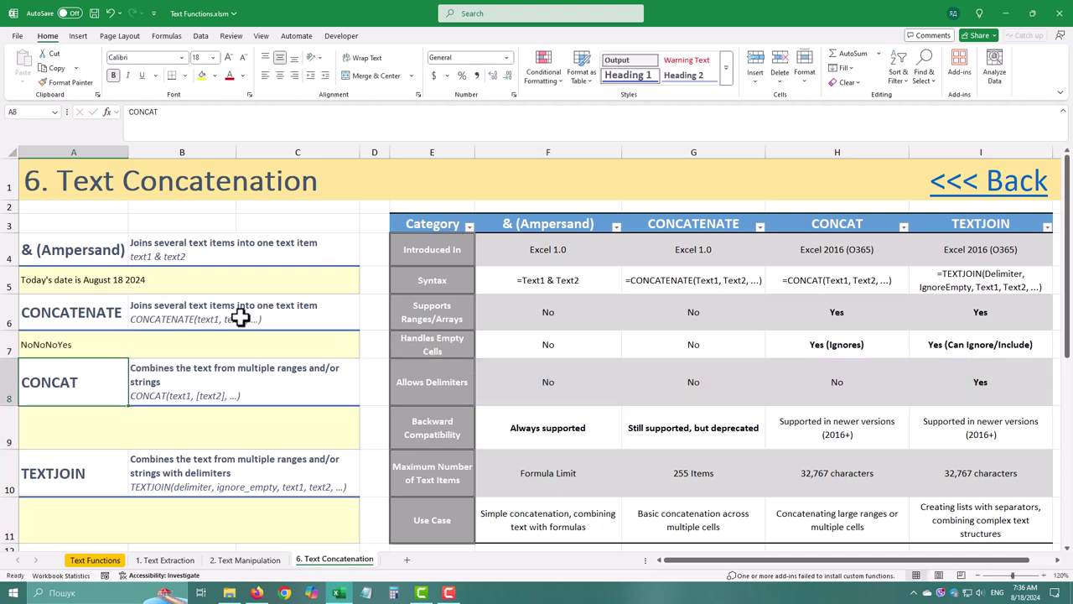
click(60, 344)
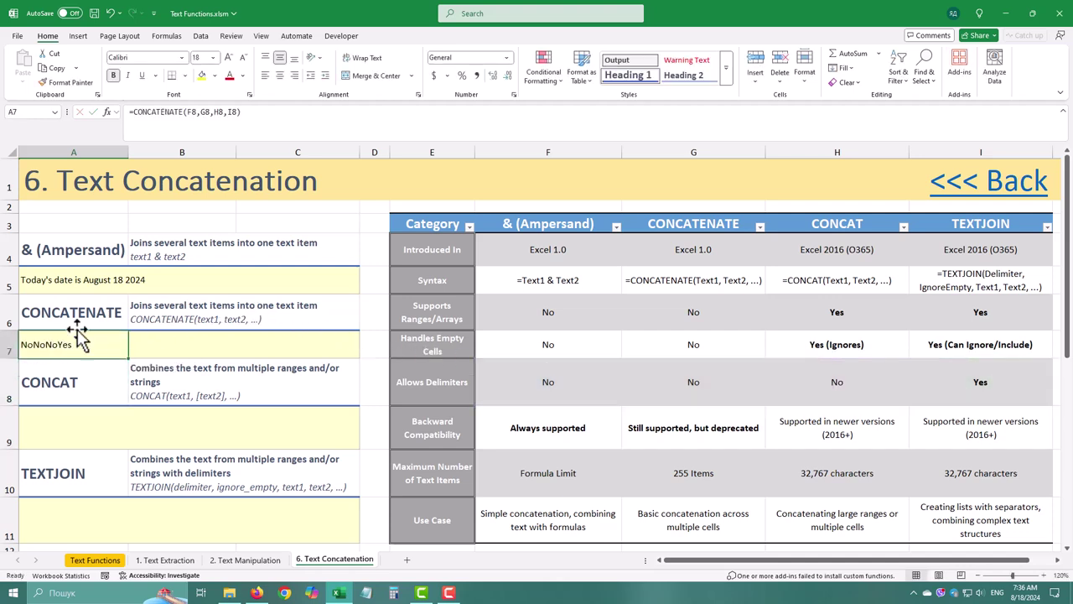
Insert " " arguments between F8, G8, H8 and I8 in A7's CONCATENATE, giving 'No No No Yes'.
click(211, 114)
text(,)
key(Left)
text(" )
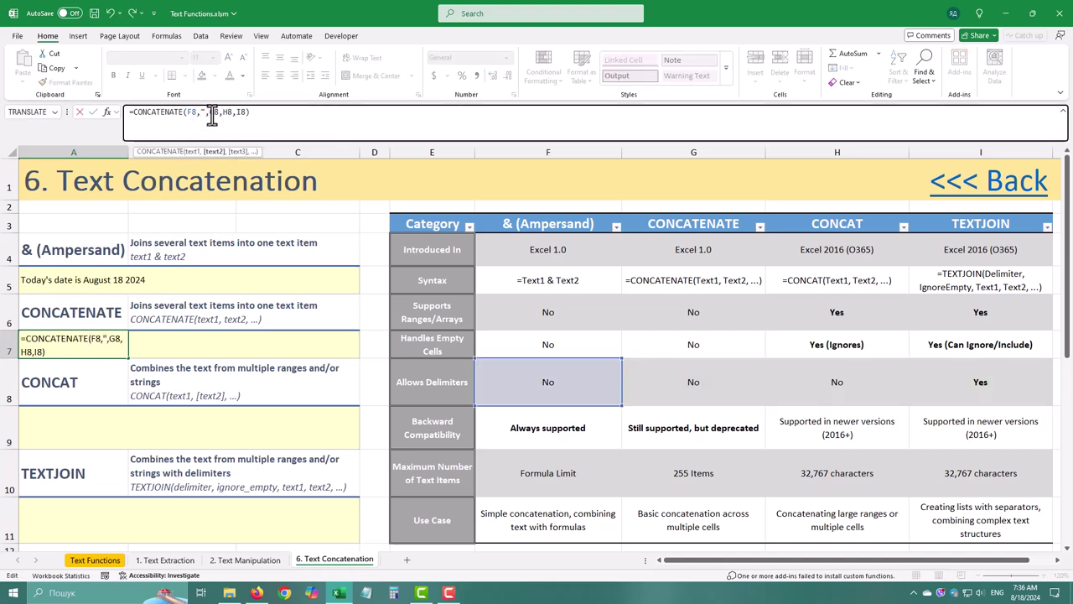
text(")
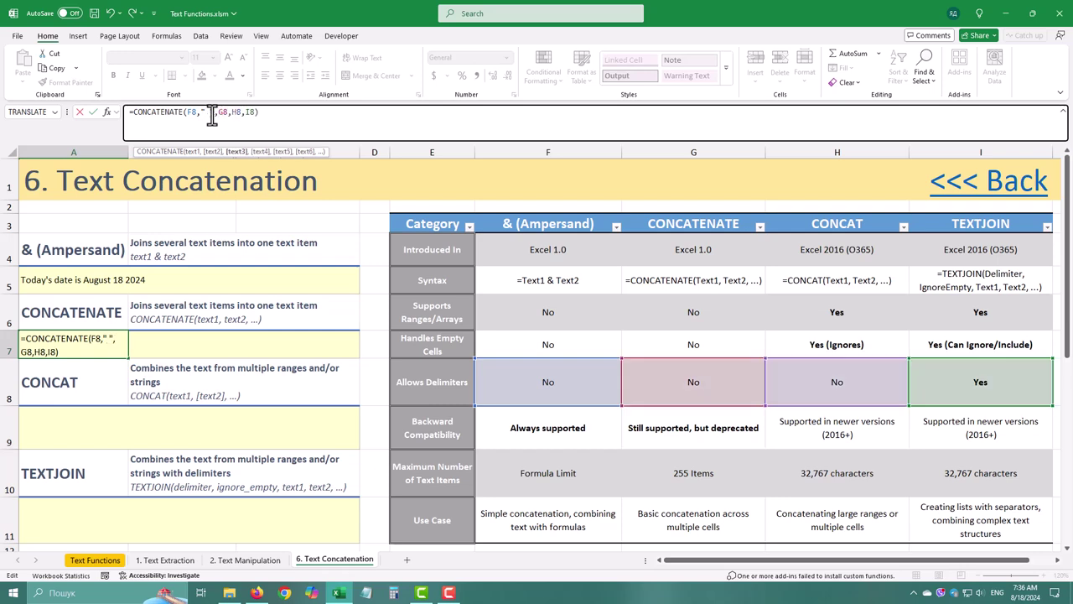
key(ctrl+c)
click(212, 114)
key(ctrl+v)
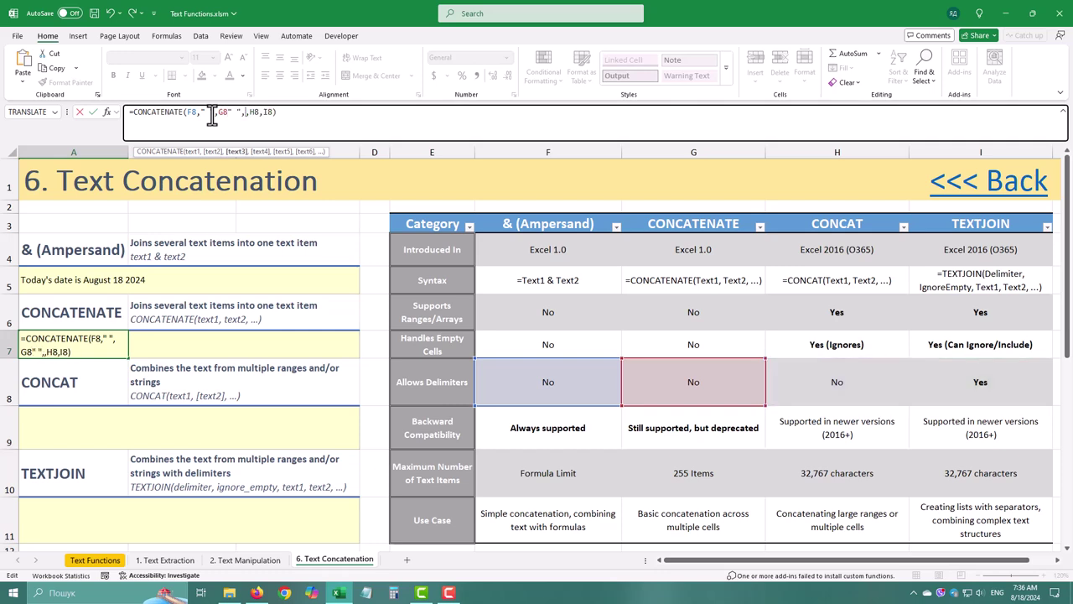
key(Left)
key(Left)
key(Left)
text(,)
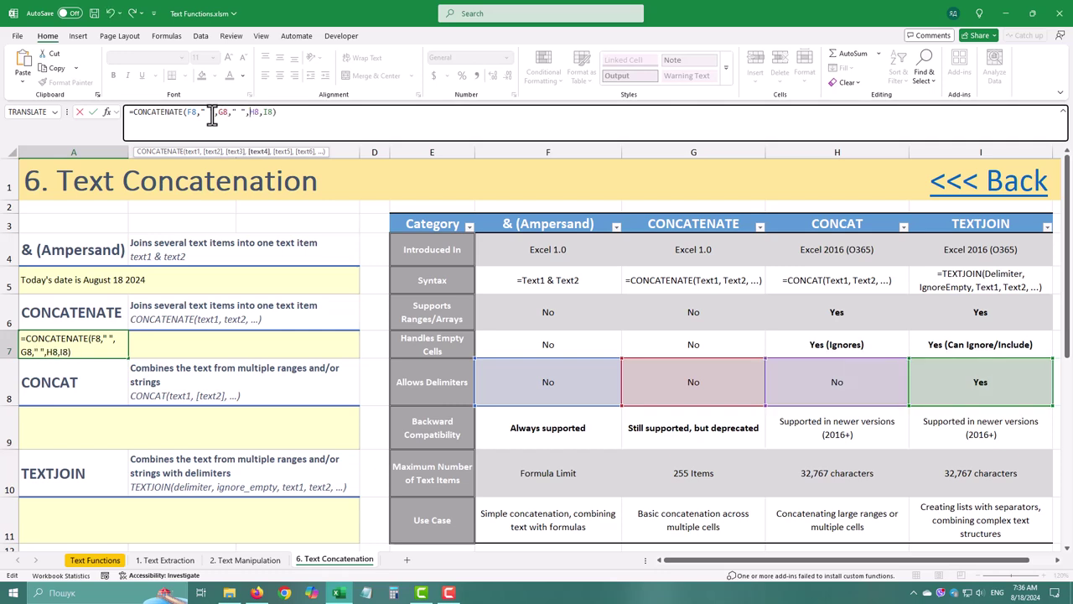
key(ctrl+v)
text(,)
key(Return)
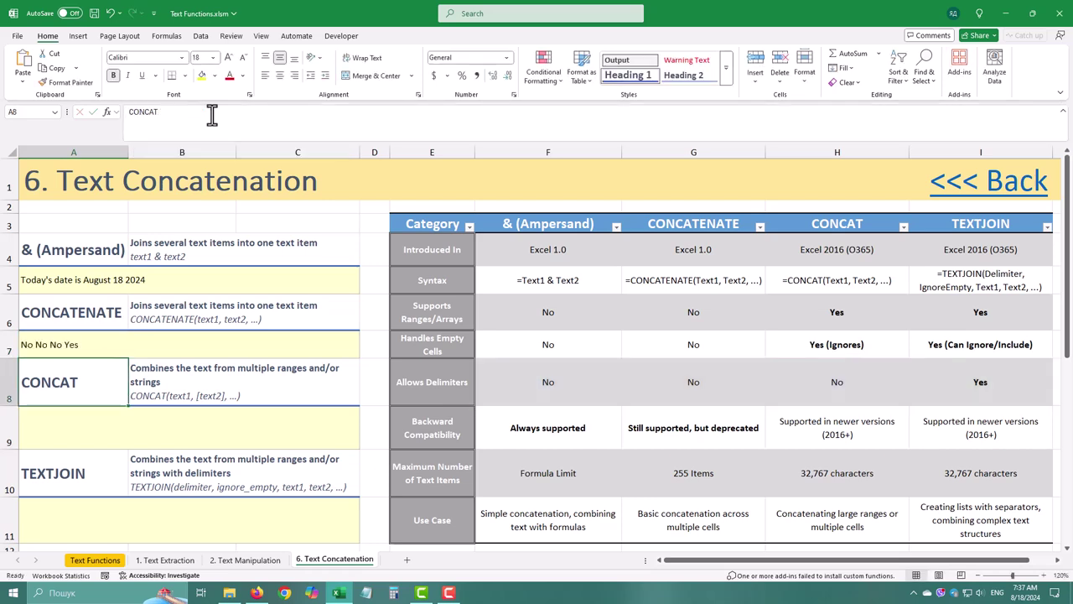
Enter =CONCAT(F6:I6) in A9 so it displays NoNoYesYes.
click(84, 438)
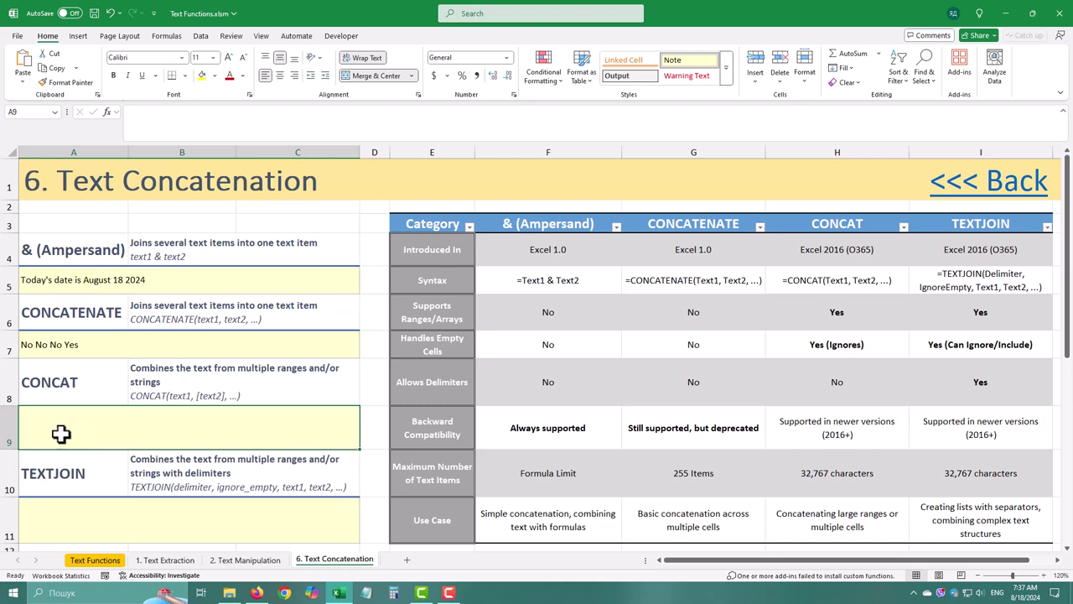
text(=)
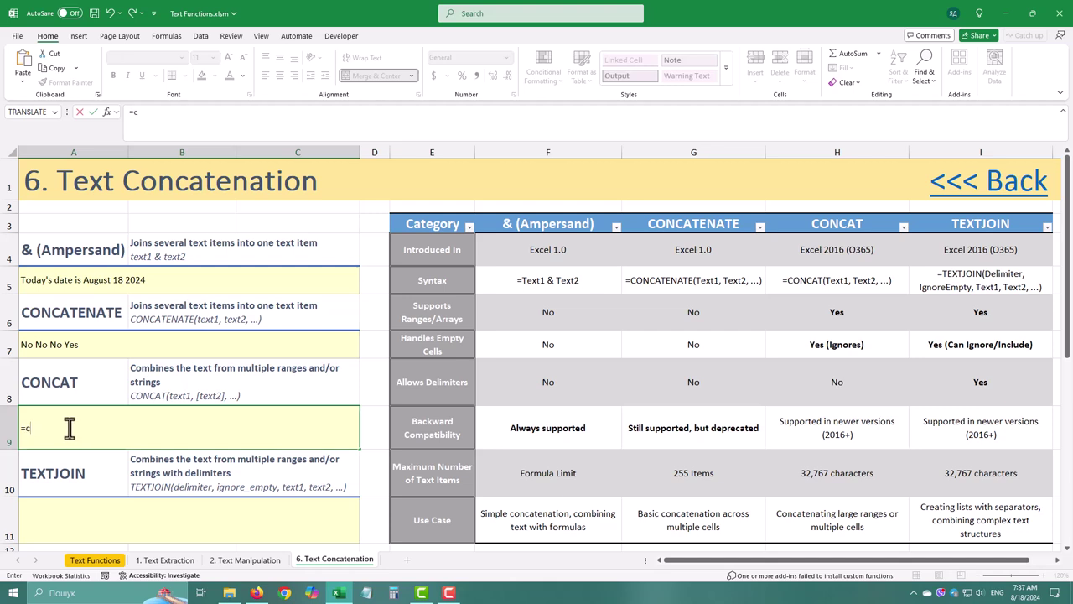
text(conca)
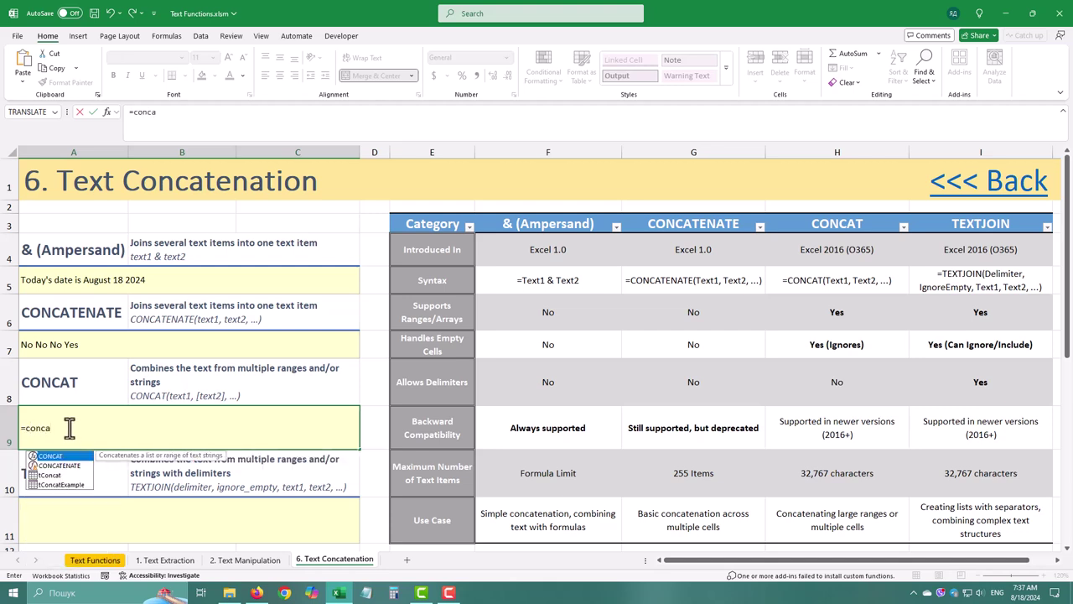
text(t()
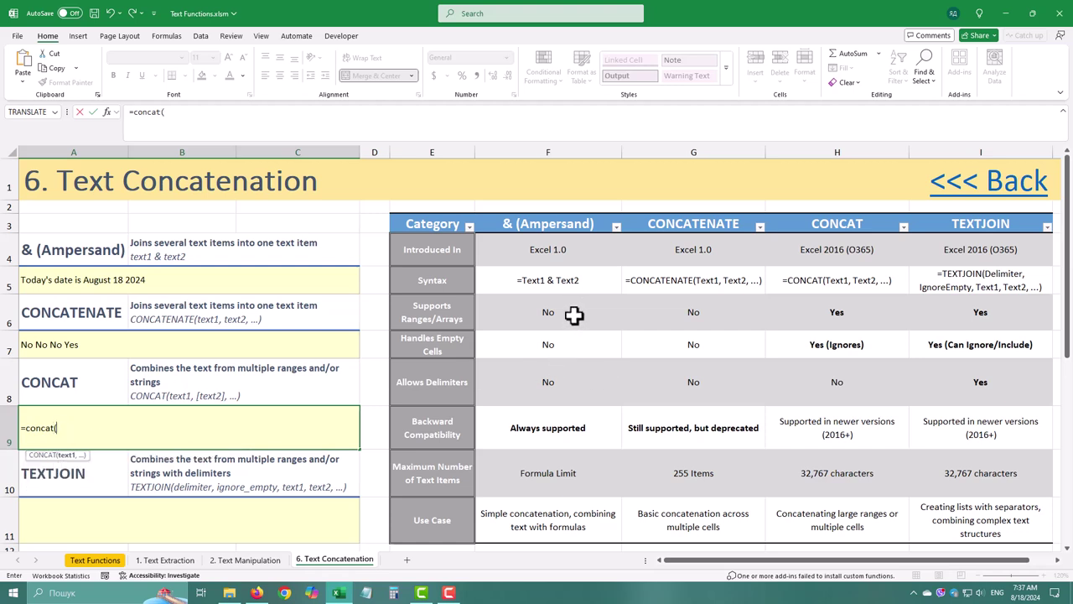
drag(574, 313, 1027, 312)
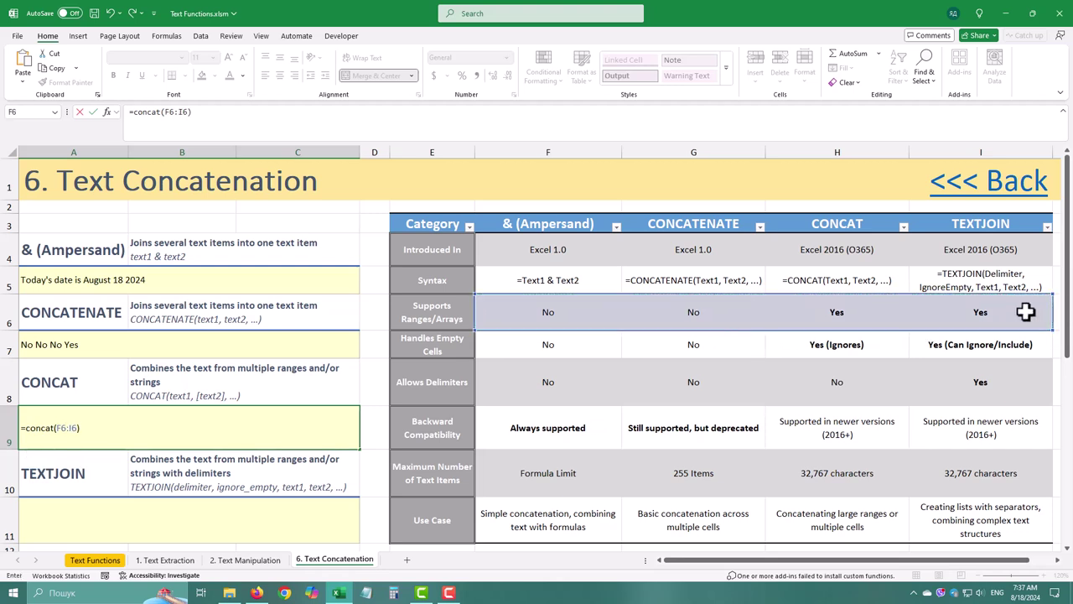
key(Return)
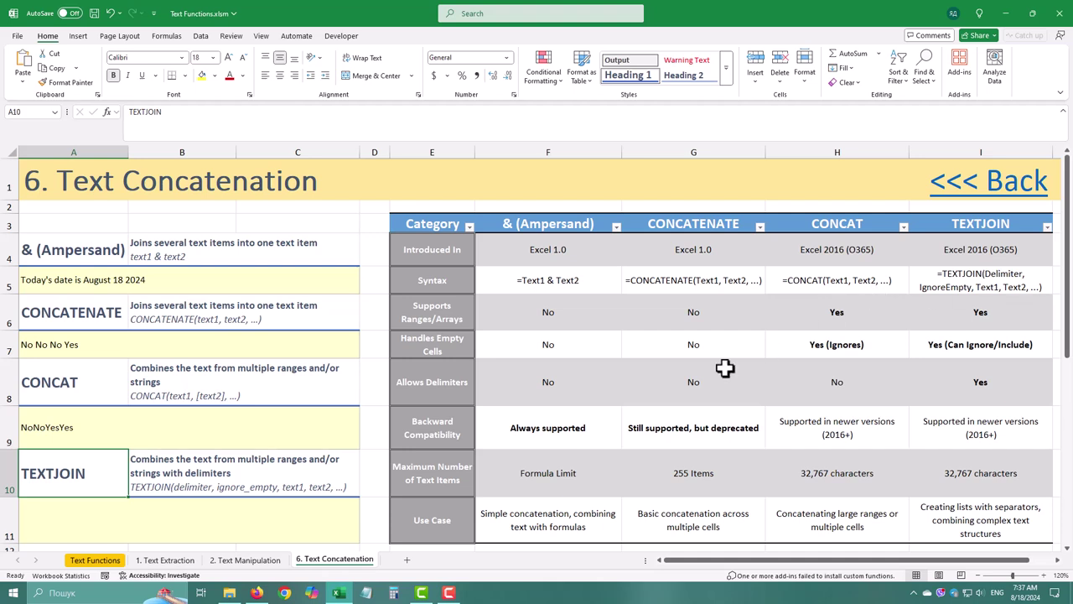
click(72, 428)
Enter =TEXTJOIN(", ",,F8:I8) in A11 so it displays 'No, No, No, Yes'.
click(94, 520)
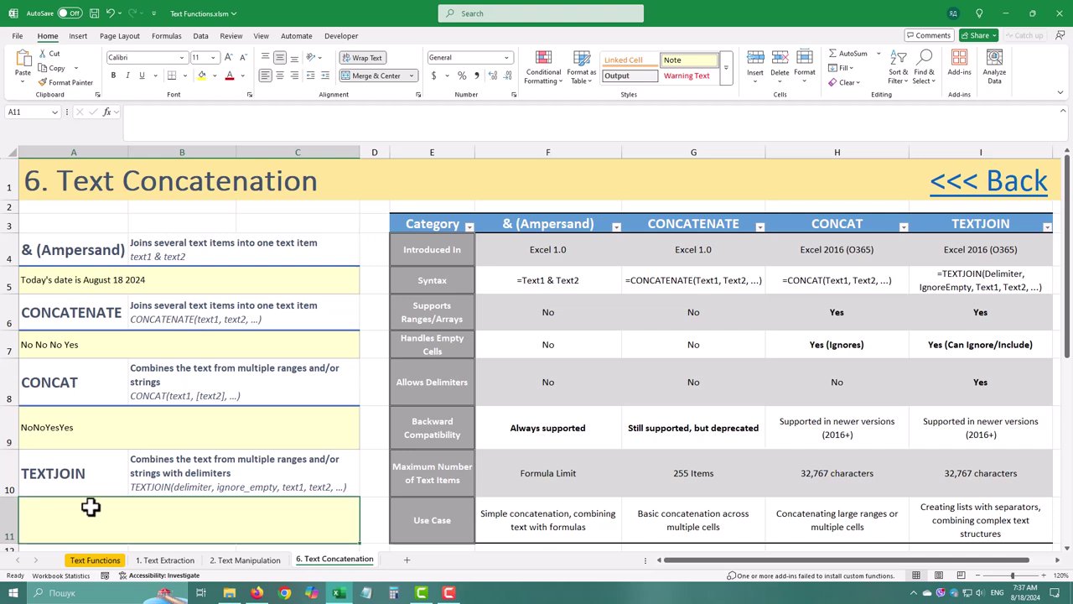
text(=text)
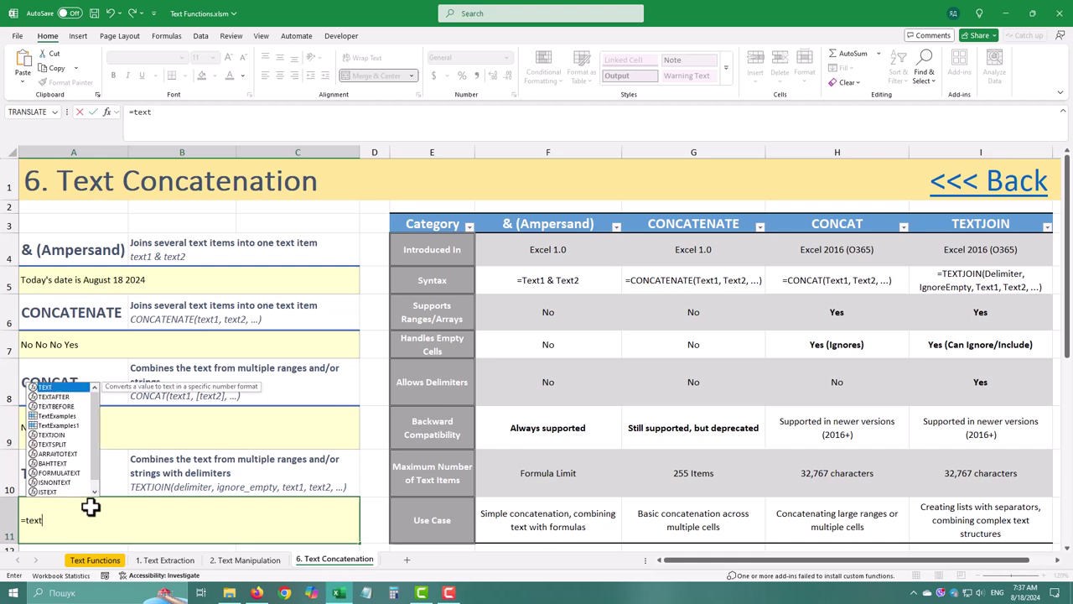
text(join)
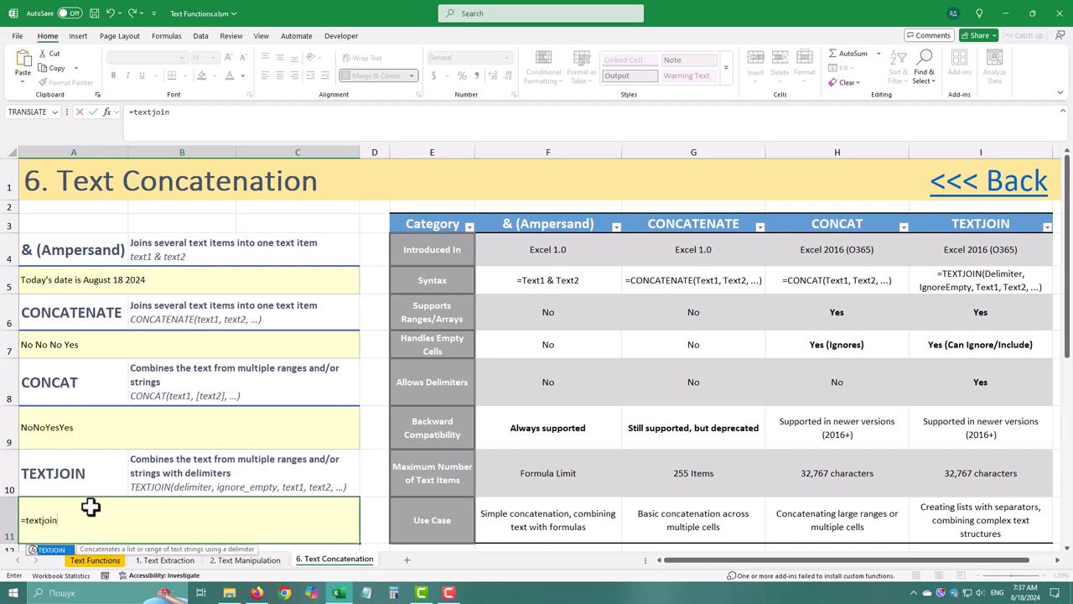
text(()
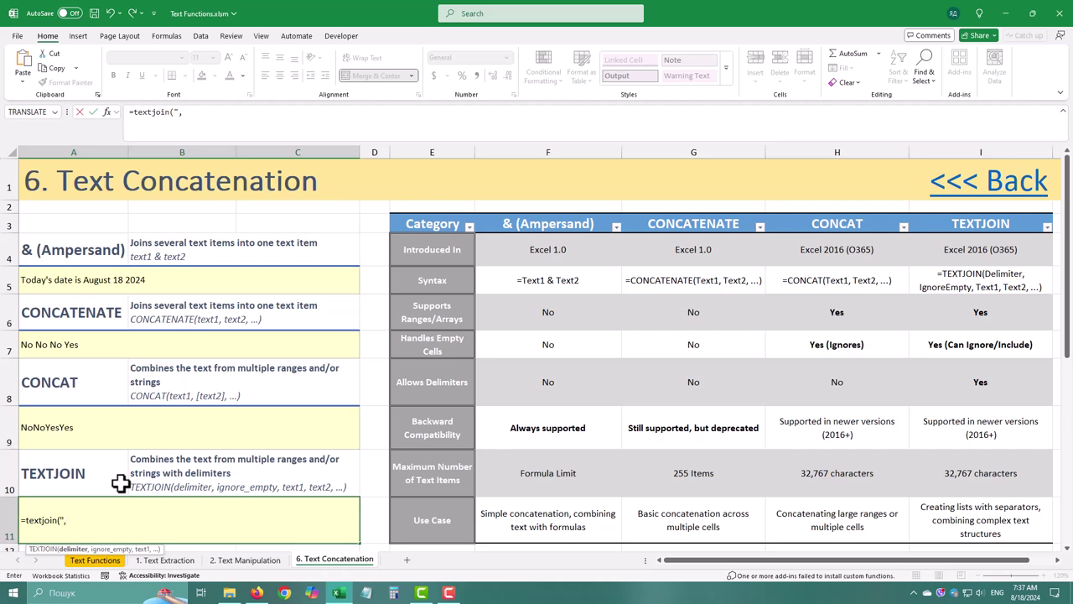
text(,,)
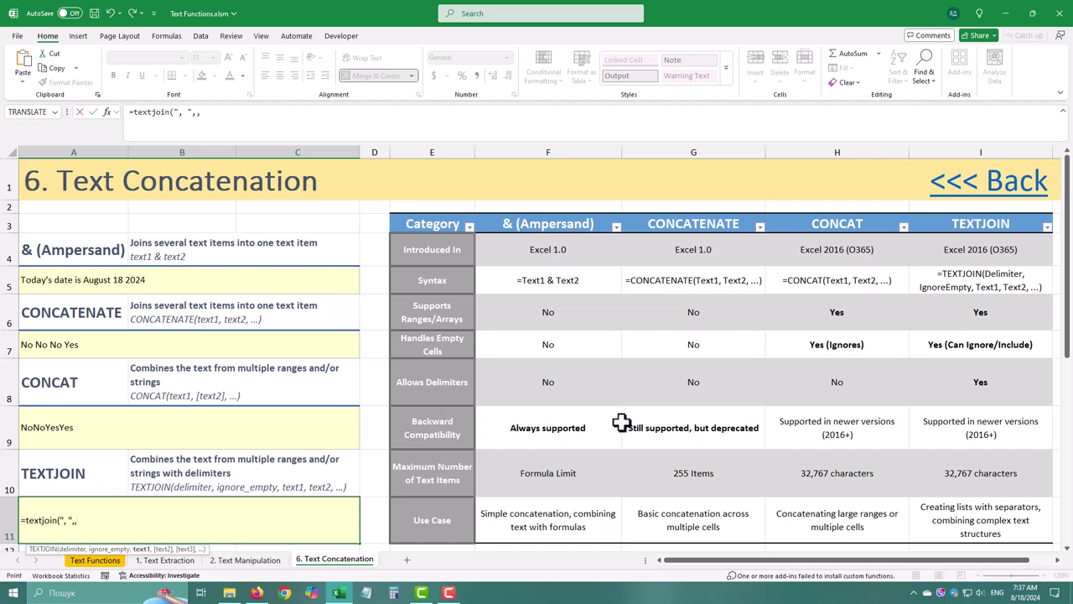
drag(520, 428, 990, 431)
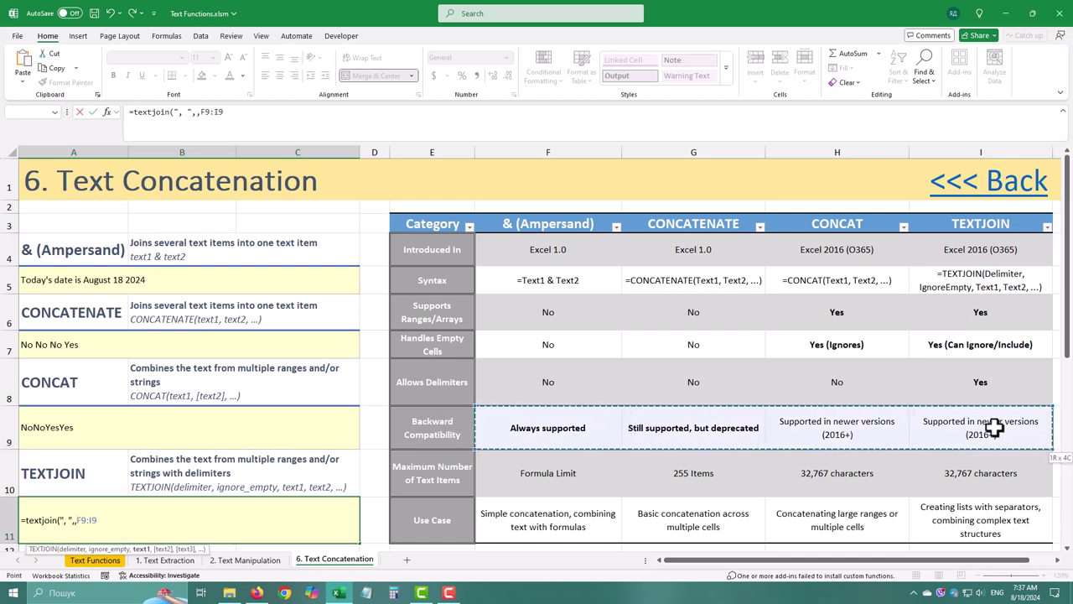
click(966, 385)
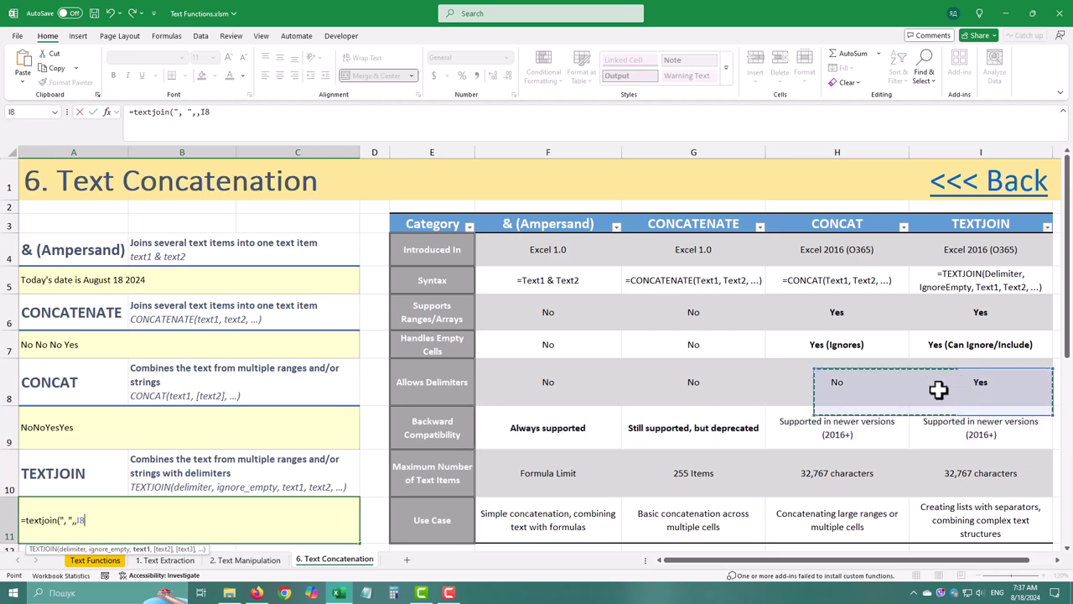
drag(876, 403, 553, 374)
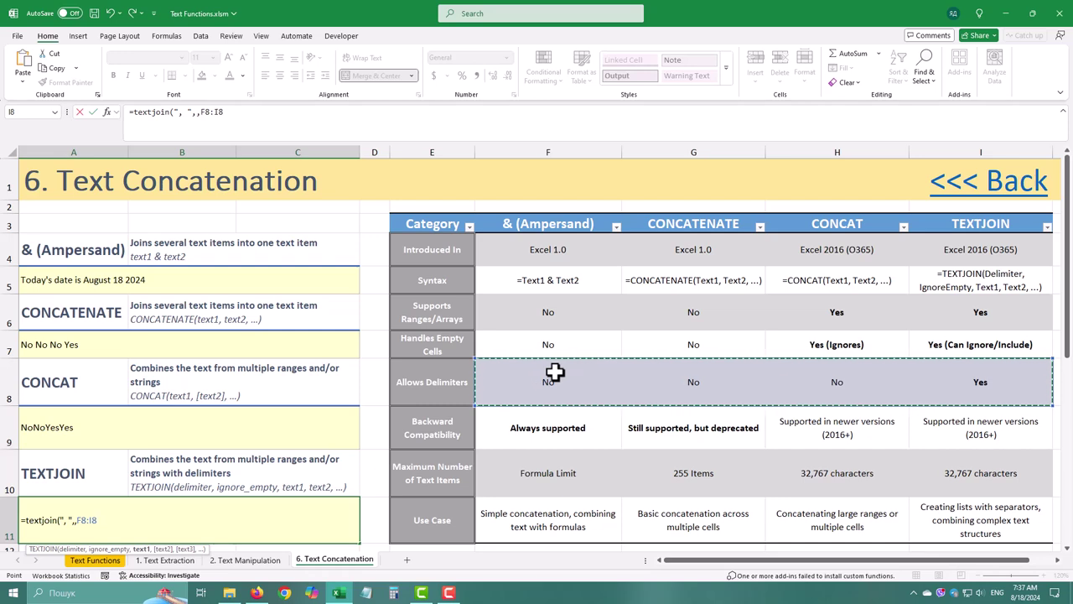
key(Return)
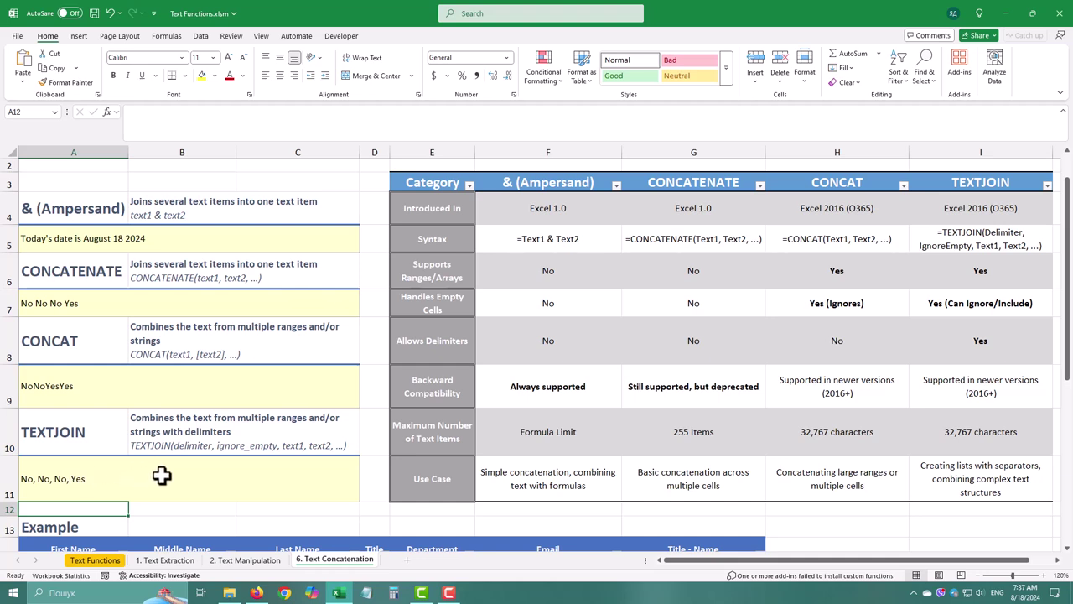
Build a G15 formula joining Title, First, Middle and Last Name with spaces, filling the column.
scroll(161, 476, down, 3)
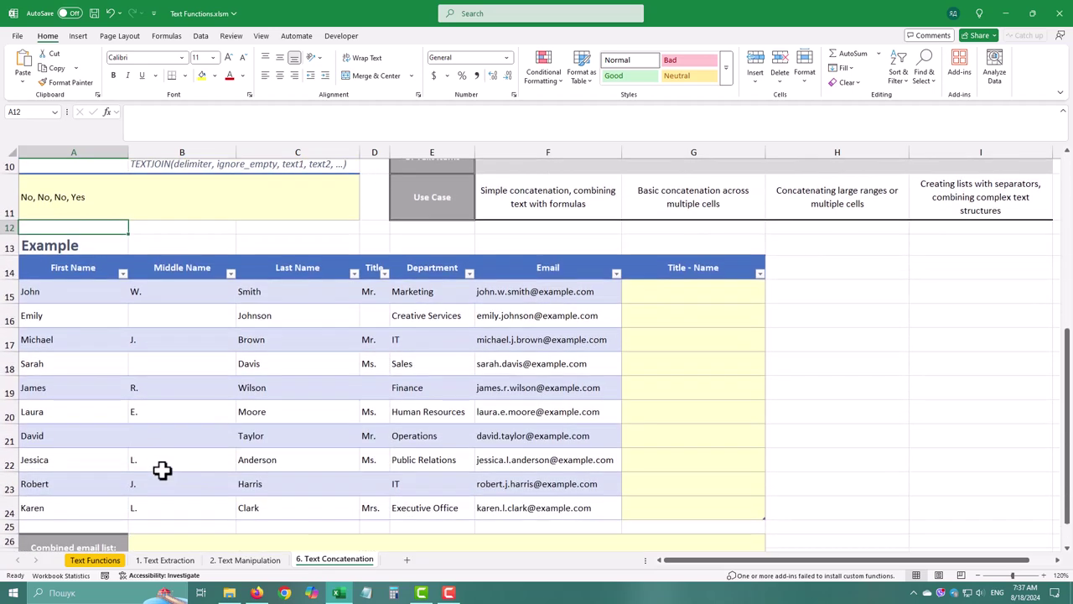
click(669, 254)
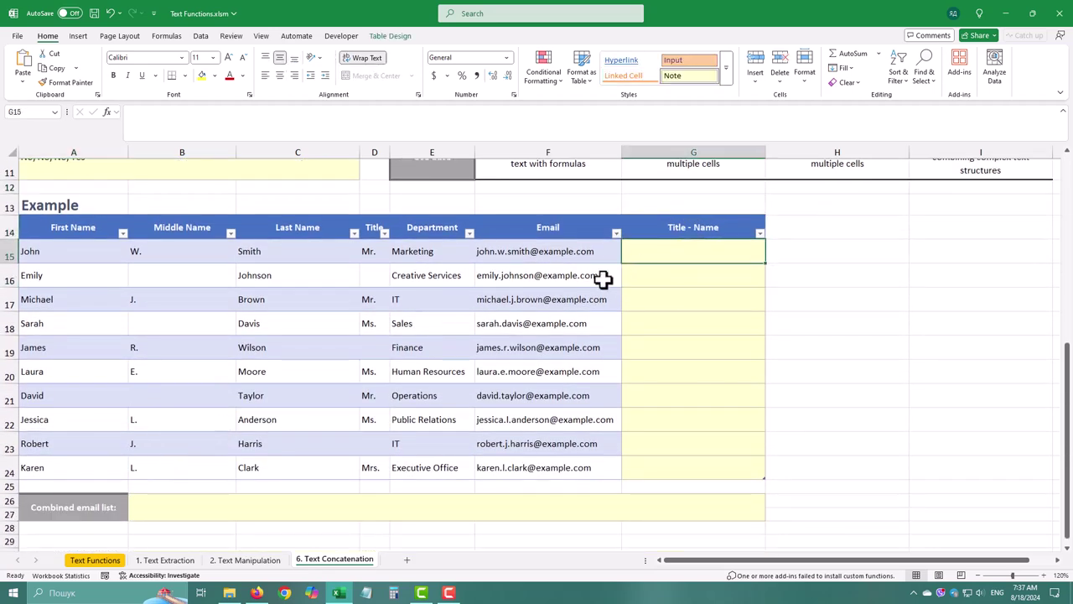
text(=)
click(372, 254)
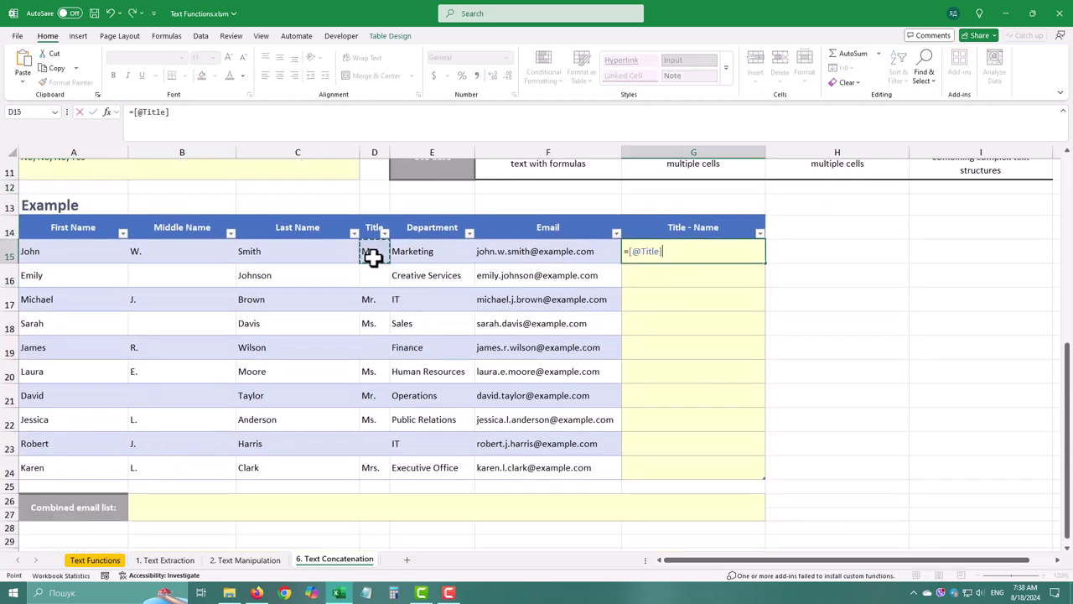
text(&" "&)
click(62, 249)
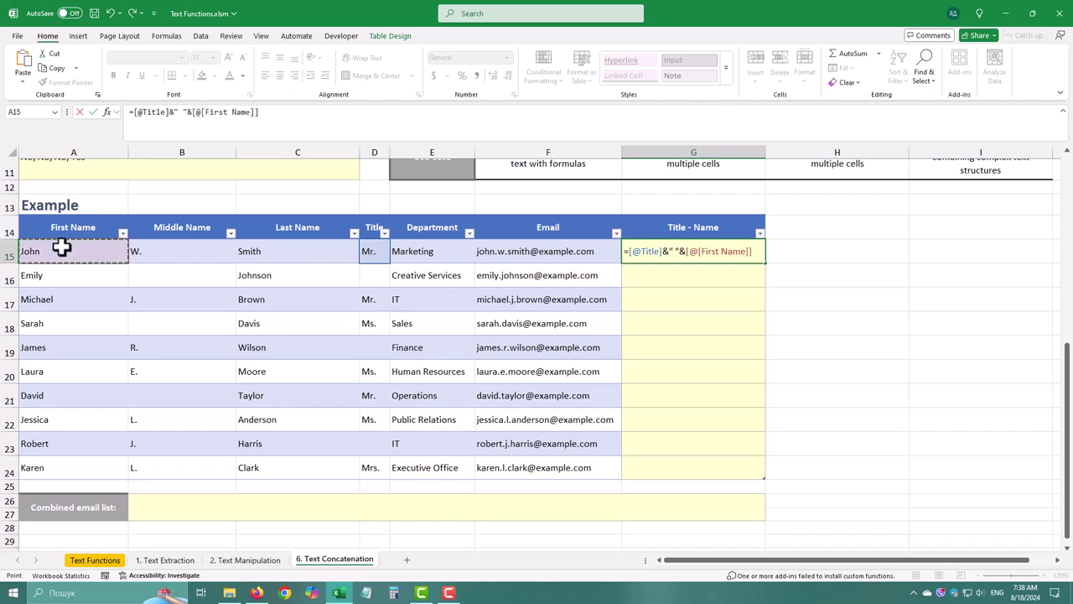
text(&" "&)
click(195, 256)
text(&" "&[@[Middle Name]]&" "&)
click(263, 255)
key(Return)
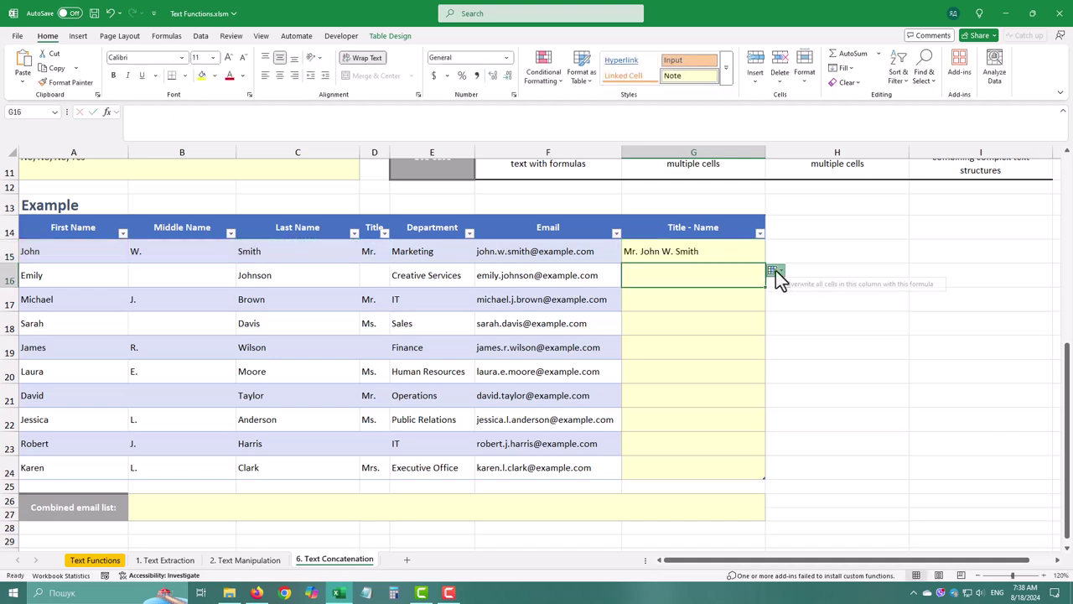
click(776, 276)
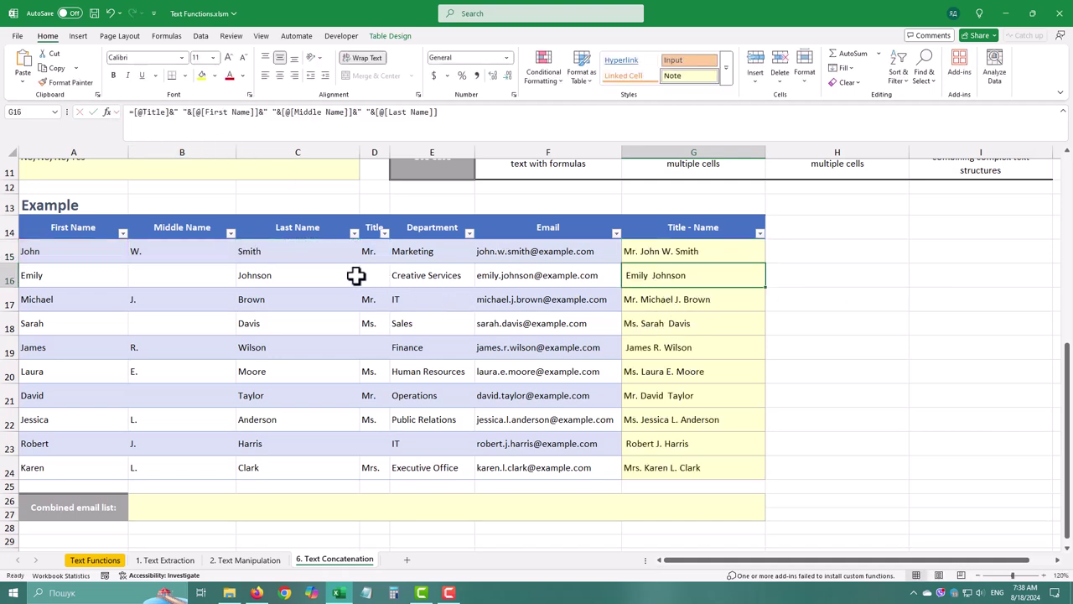
drag(132, 111, 195, 118)
key(Return)
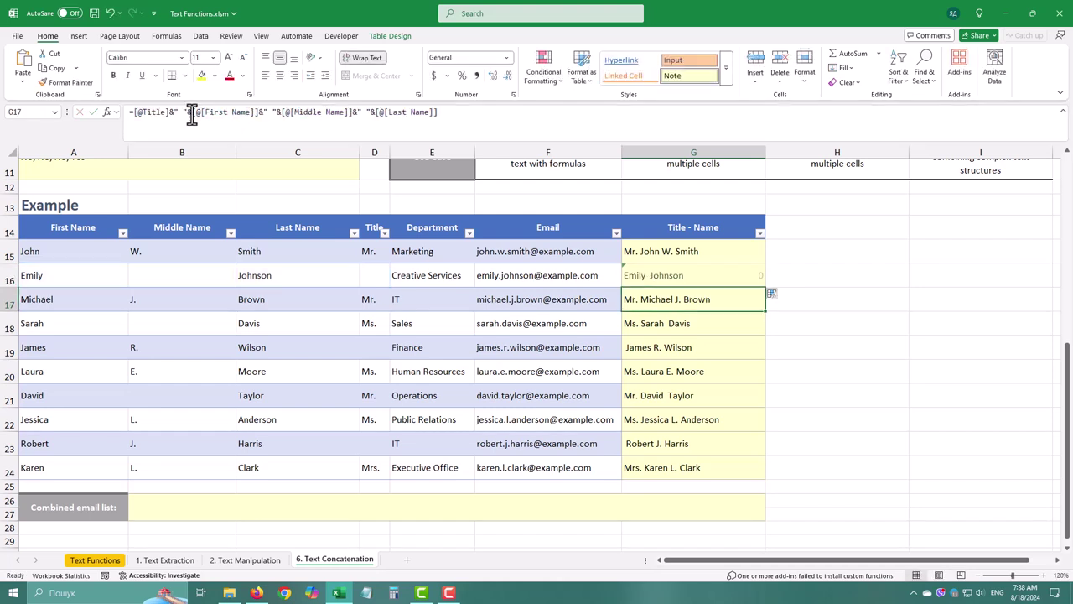
click(265, 112)
click(660, 307)
key(Up)
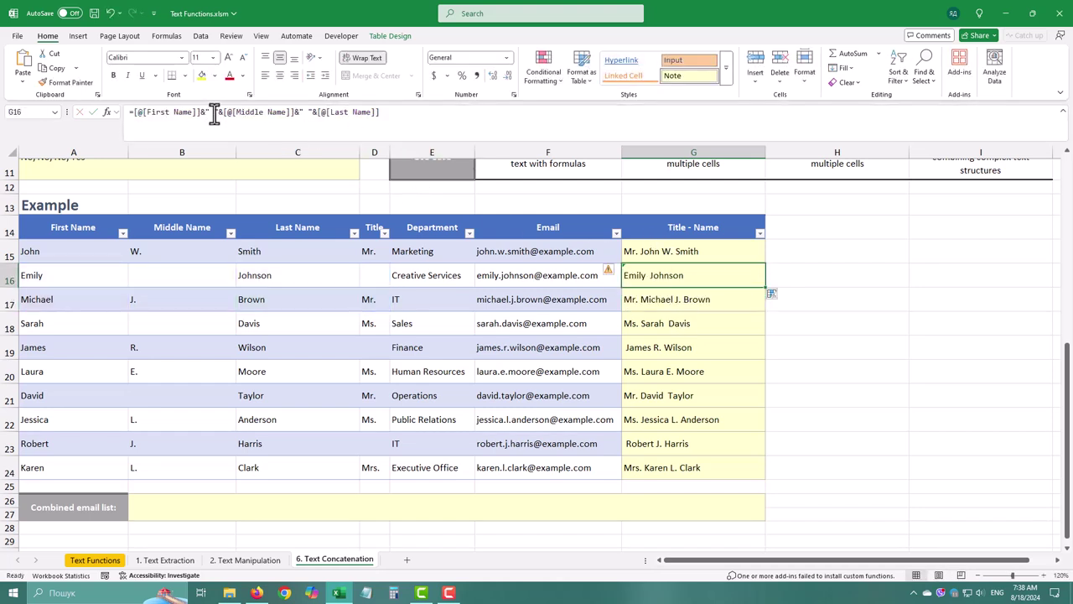
drag(200, 113, 218, 117)
key(Delete)
key(Return)
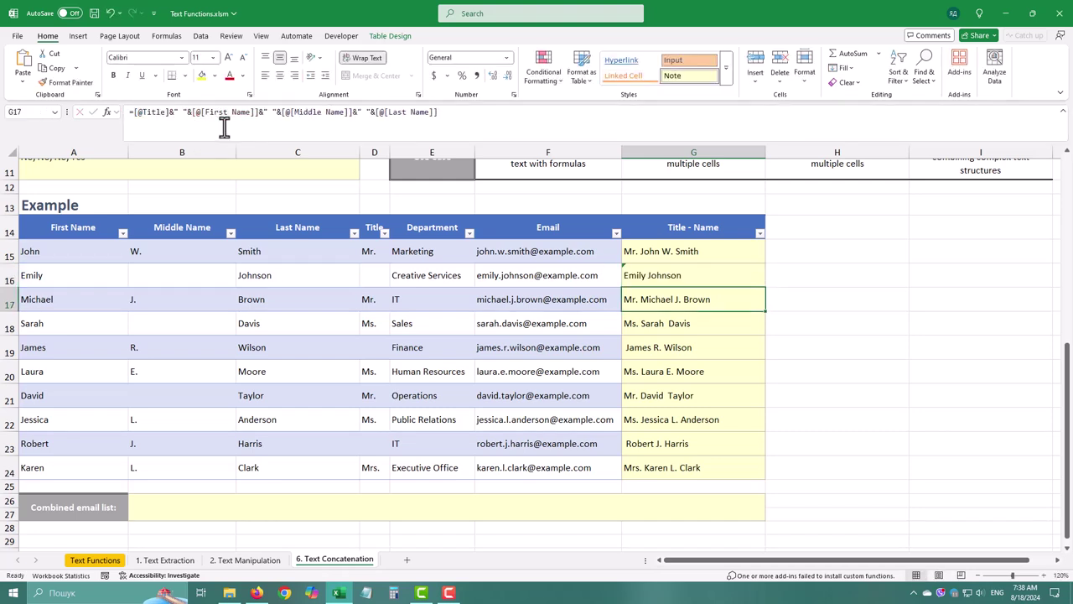
click(675, 252)
text(=text)
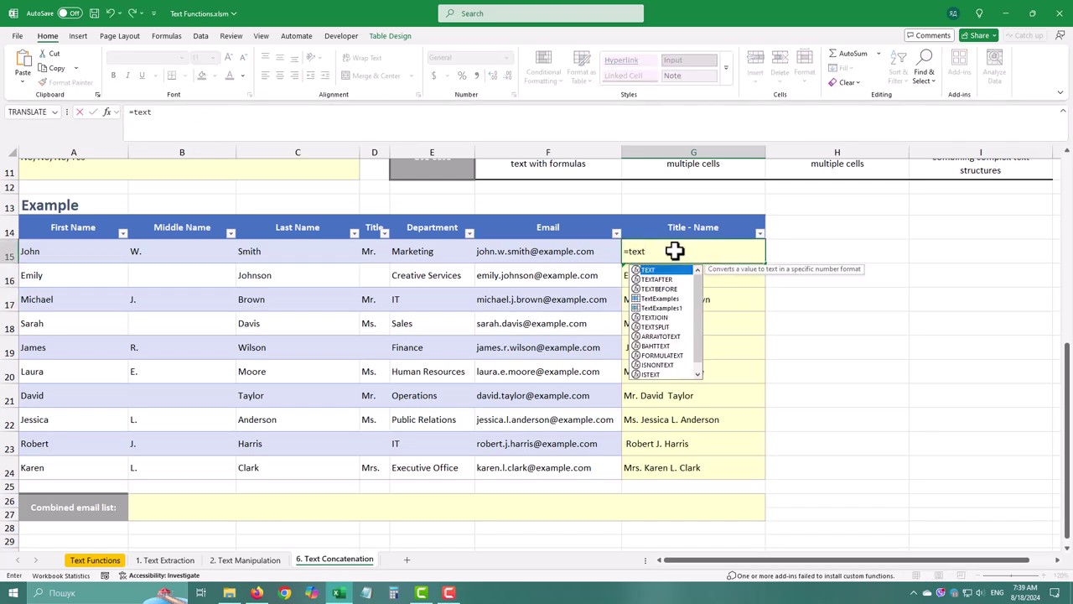
text(join()
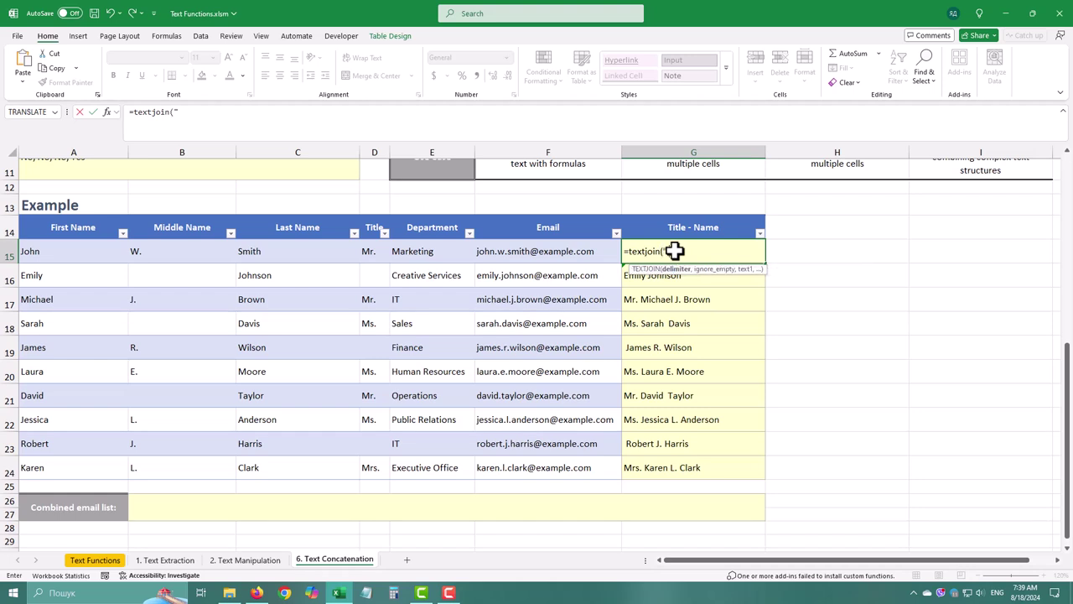
text(" "m)
key(BackSpace)
text(,,)
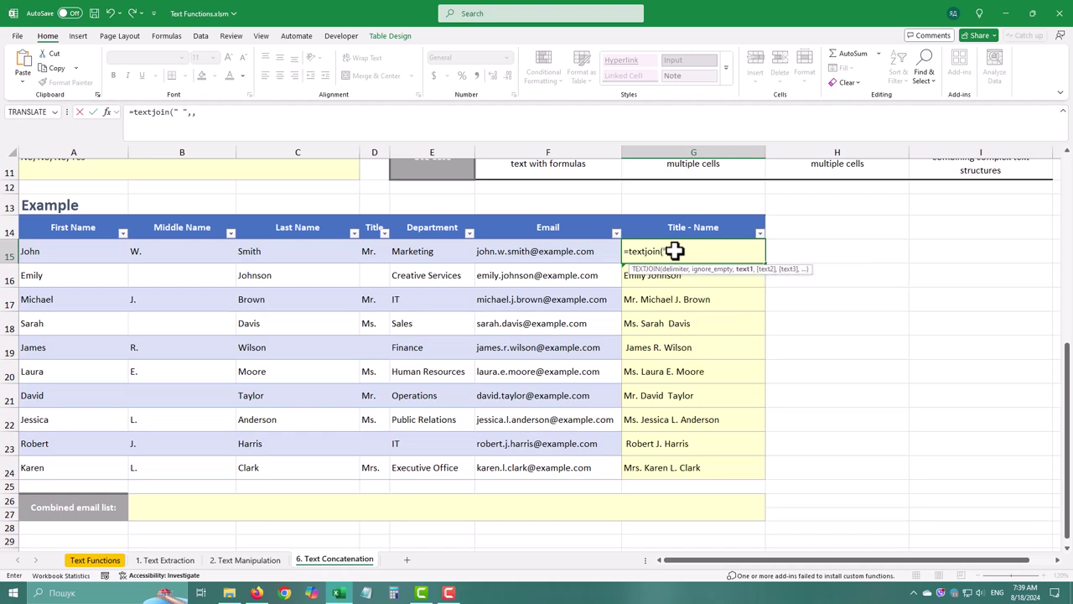
click(369, 255)
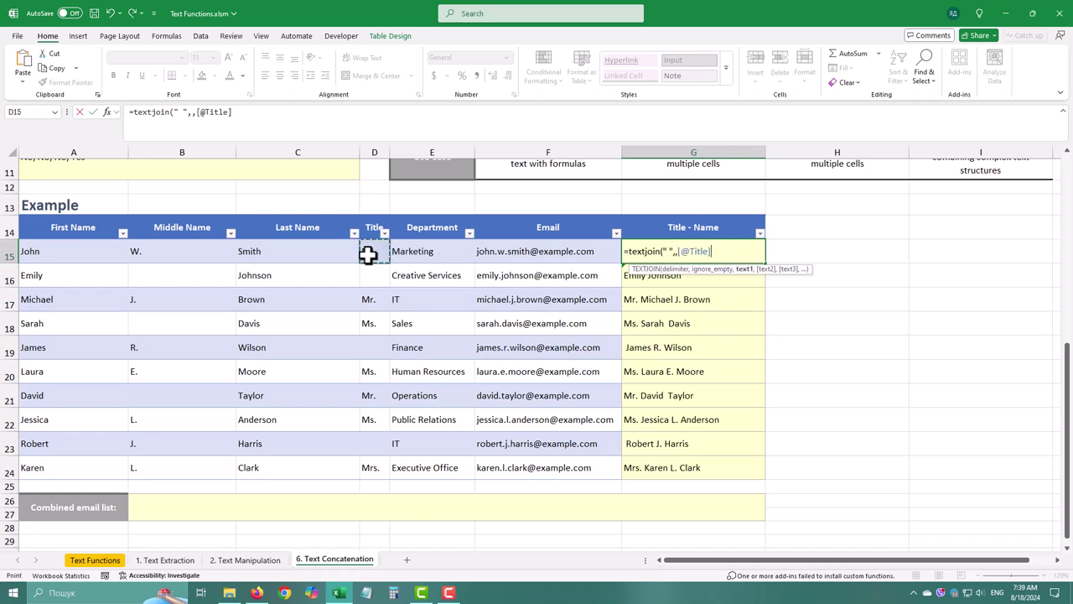
text(,)
drag(307, 267, 42, 256)
key(Return)
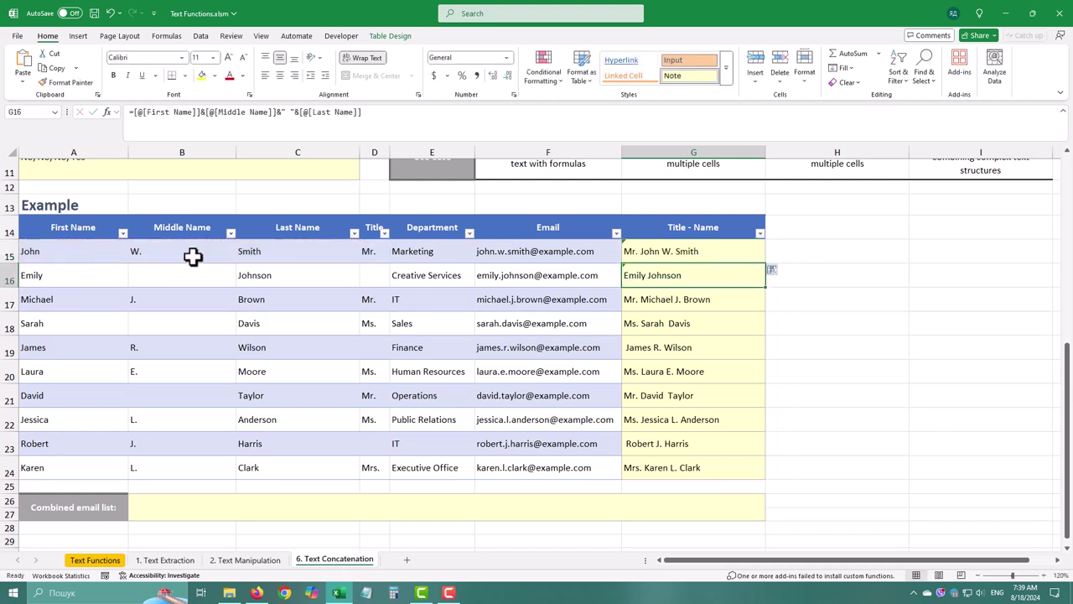
click(782, 285)
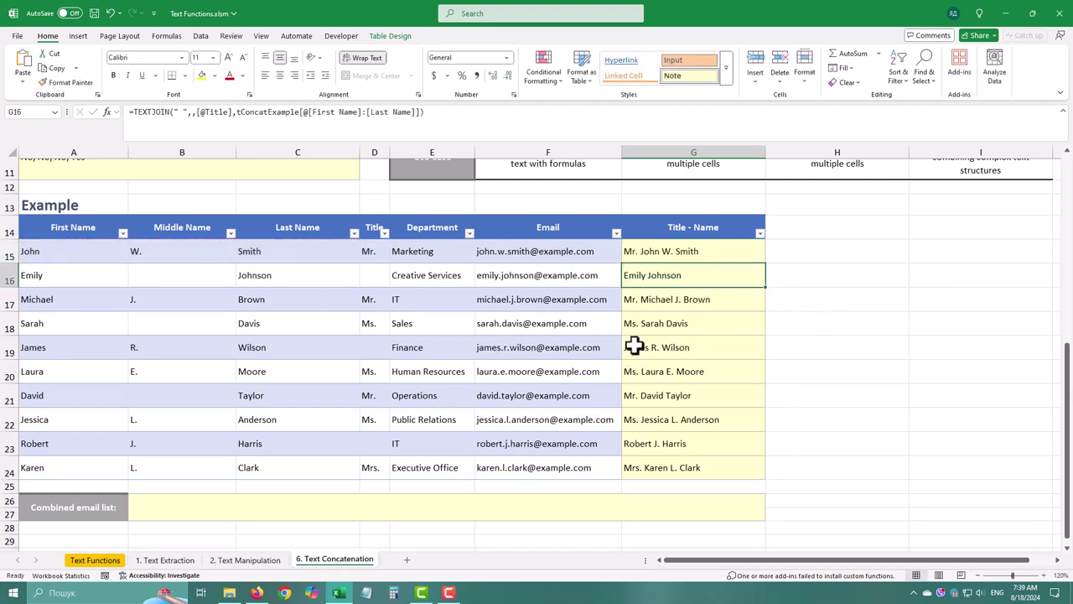
click(151, 504)
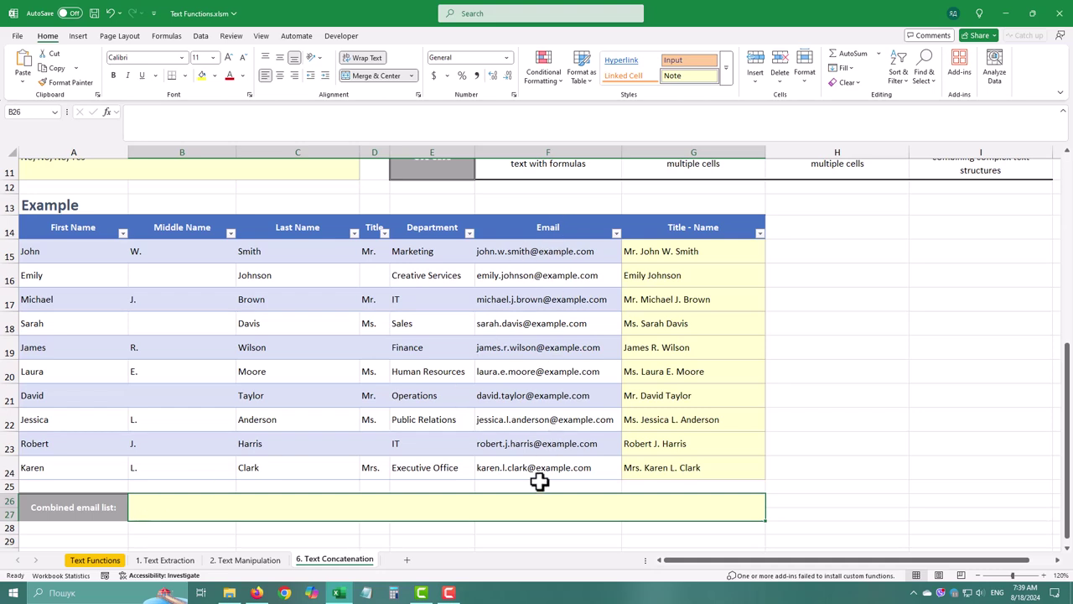
Enter =TEXTJOIN(", ",,tConcatExample[Email]) in B26 to list every Email column address.
text(=text)
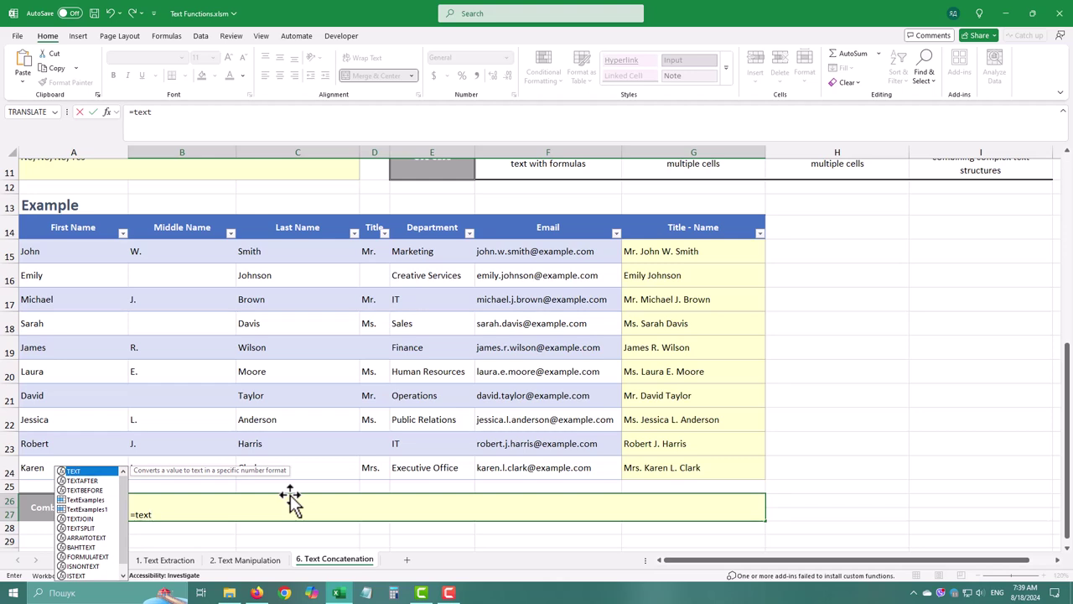
text(join)
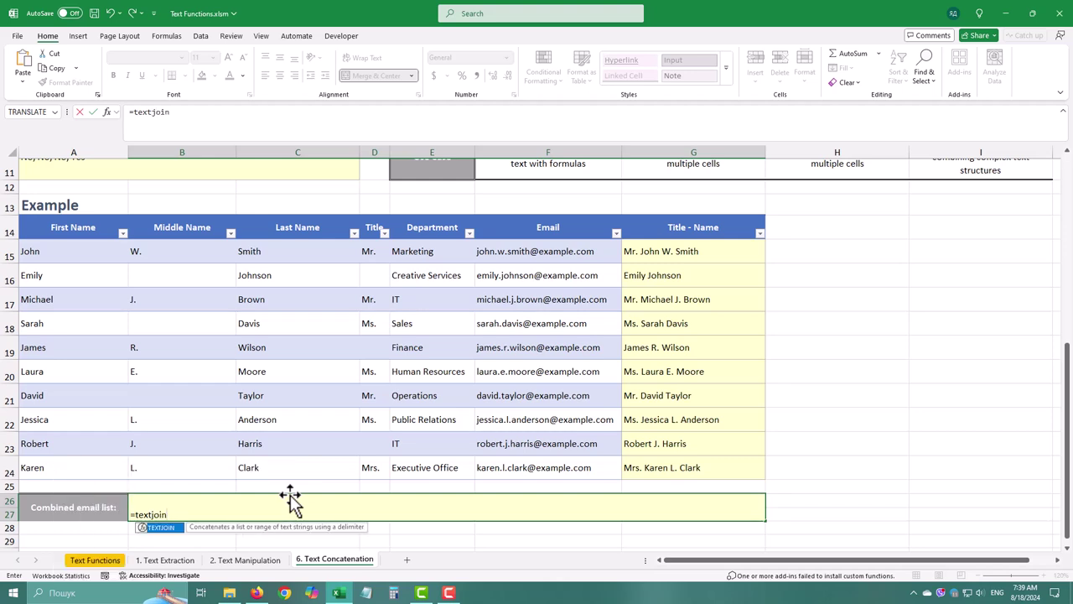
text(()
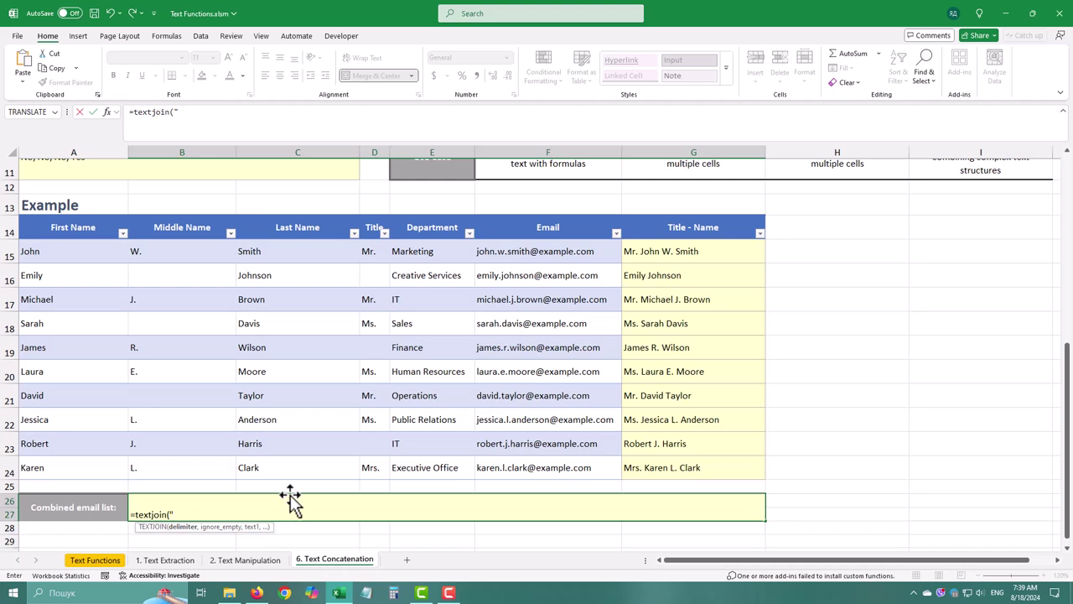
text(",)
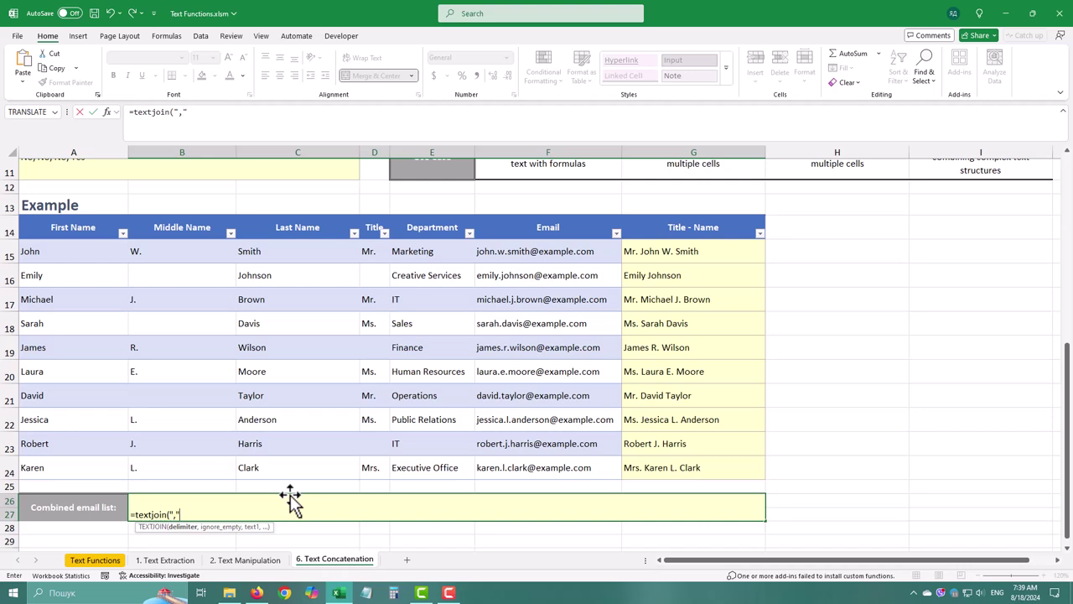
text( "m)
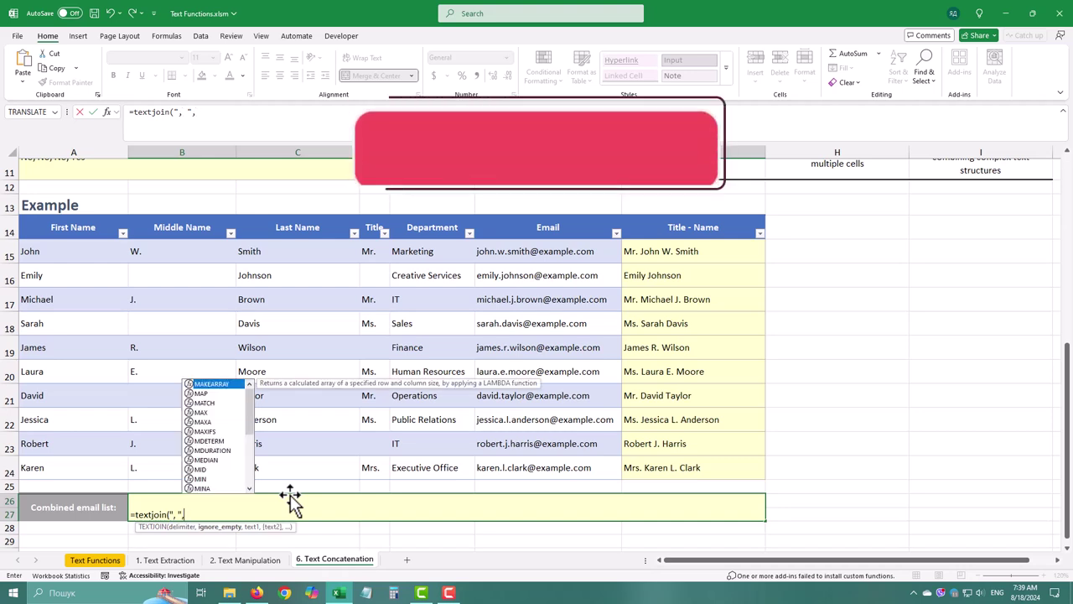
key(BackSpace)
text(,,)
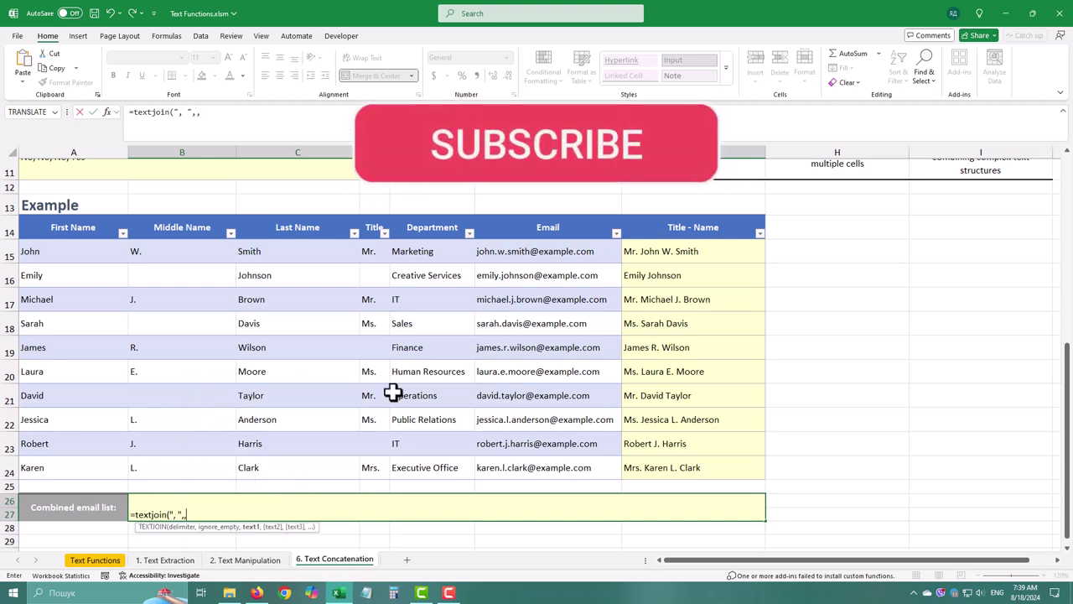
click(537, 215)
click(537, 215)
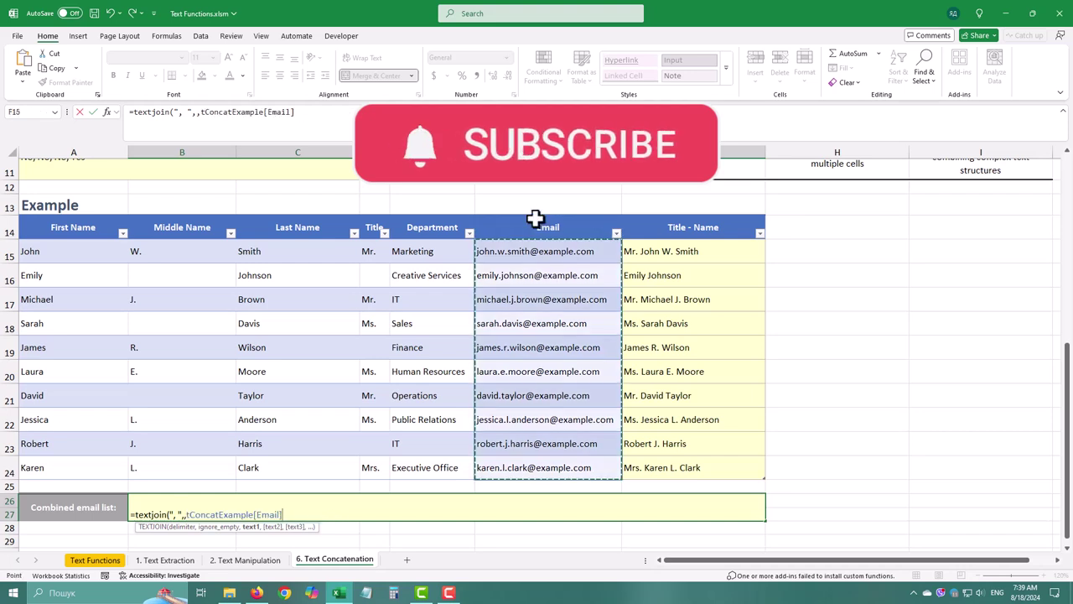
key(Return)
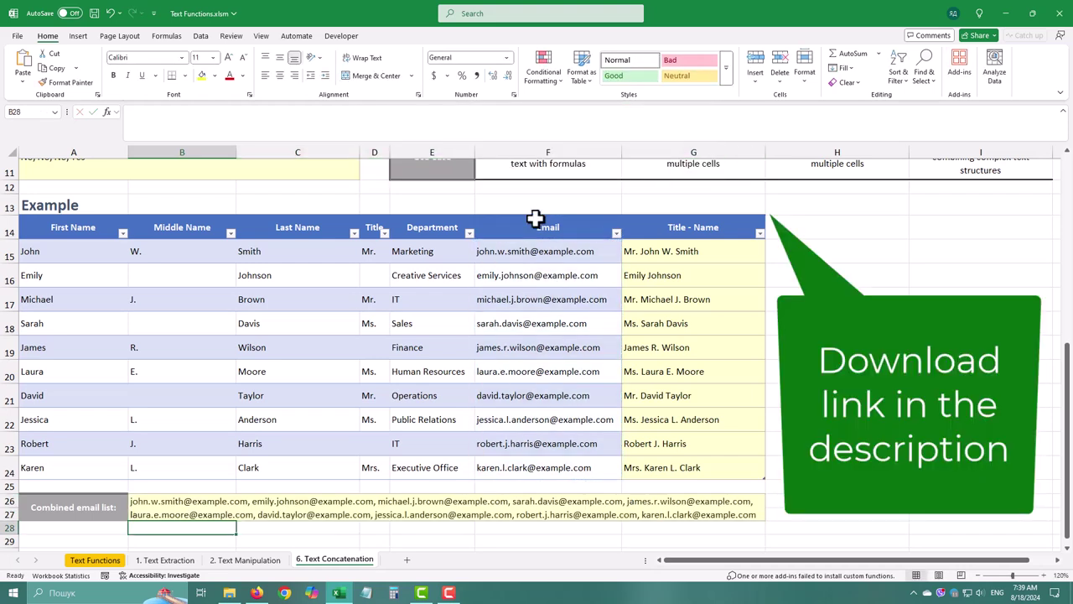